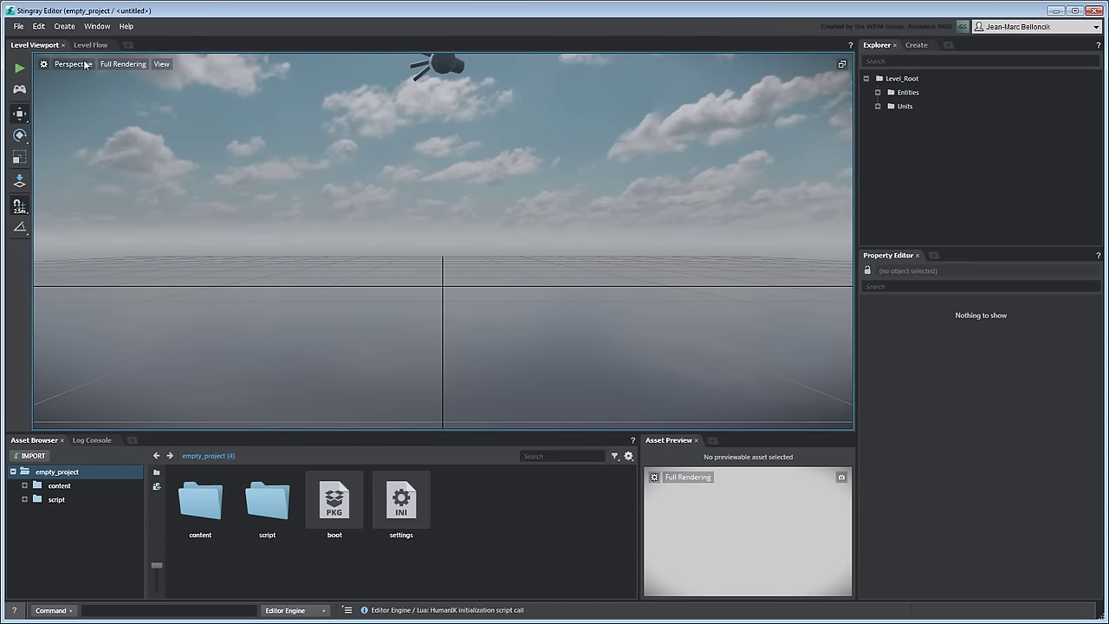
Step: Start a new project from the empty template in the Project Manager
left_click(18, 26)
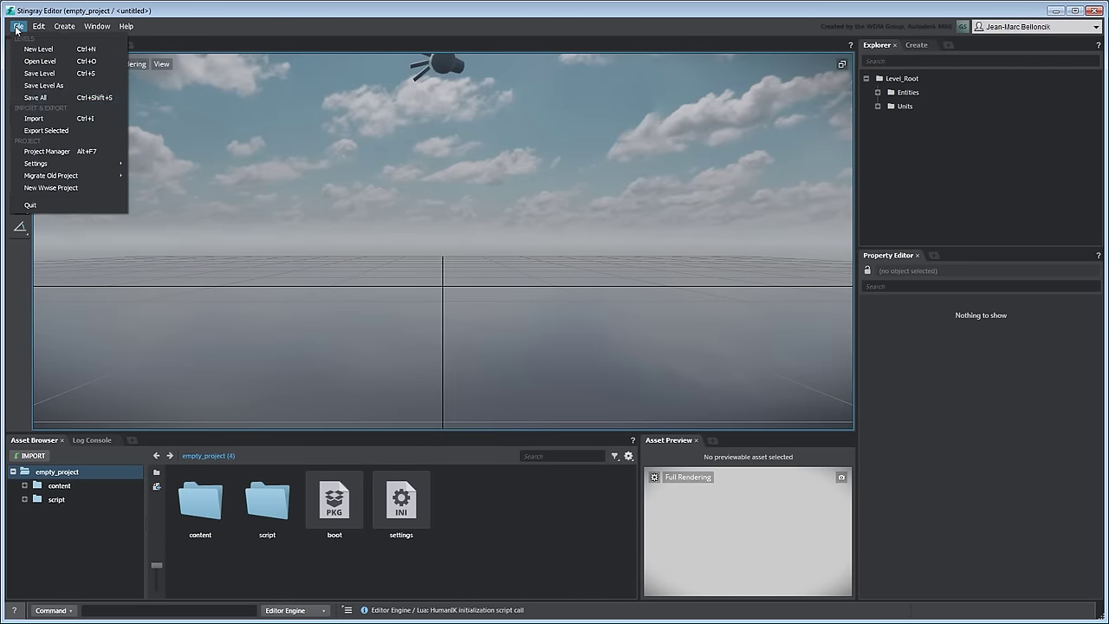
left_click(40, 153)
left_click(364, 136)
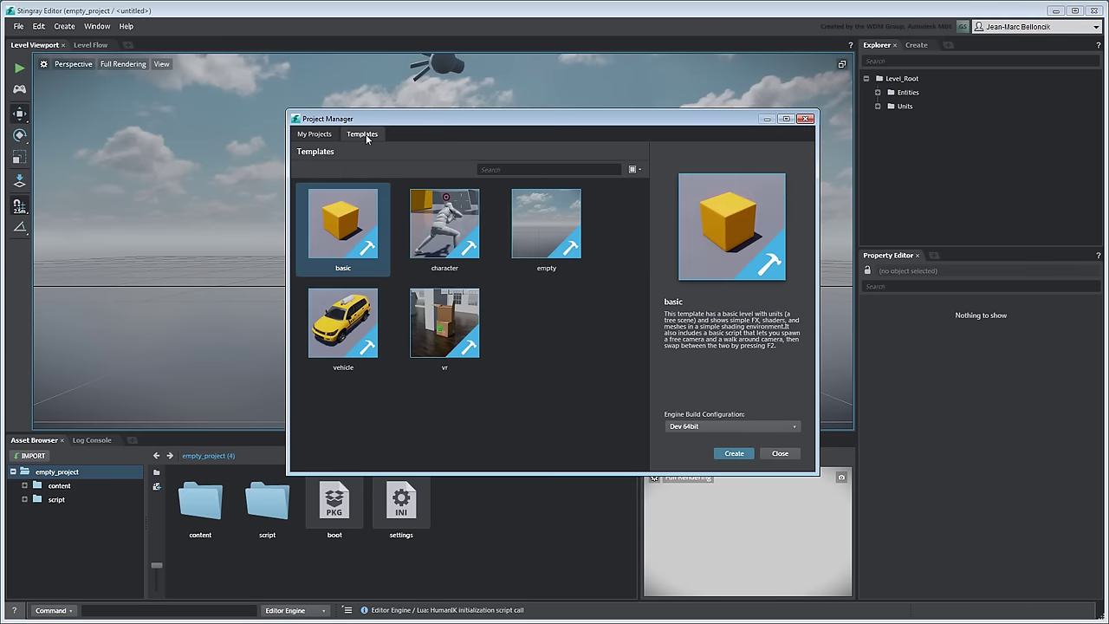
left_click(554, 232)
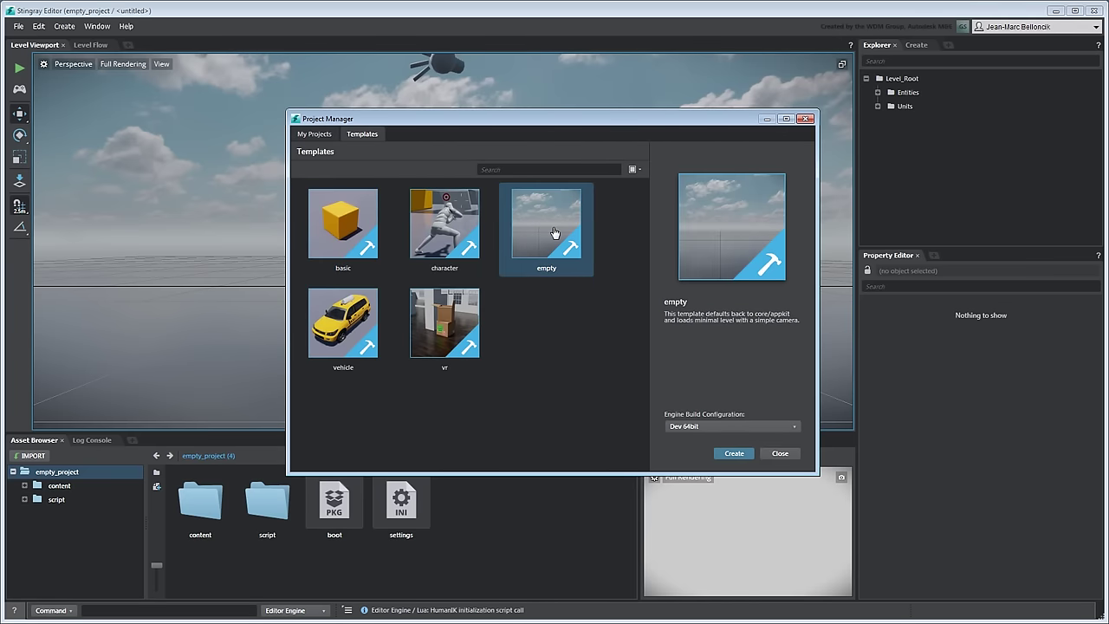
left_click(734, 454)
Step: Name the project Servo_BasicMovement and set its location to the Stingray tutorial folder
left_click_drag(572, 334, 499, 337)
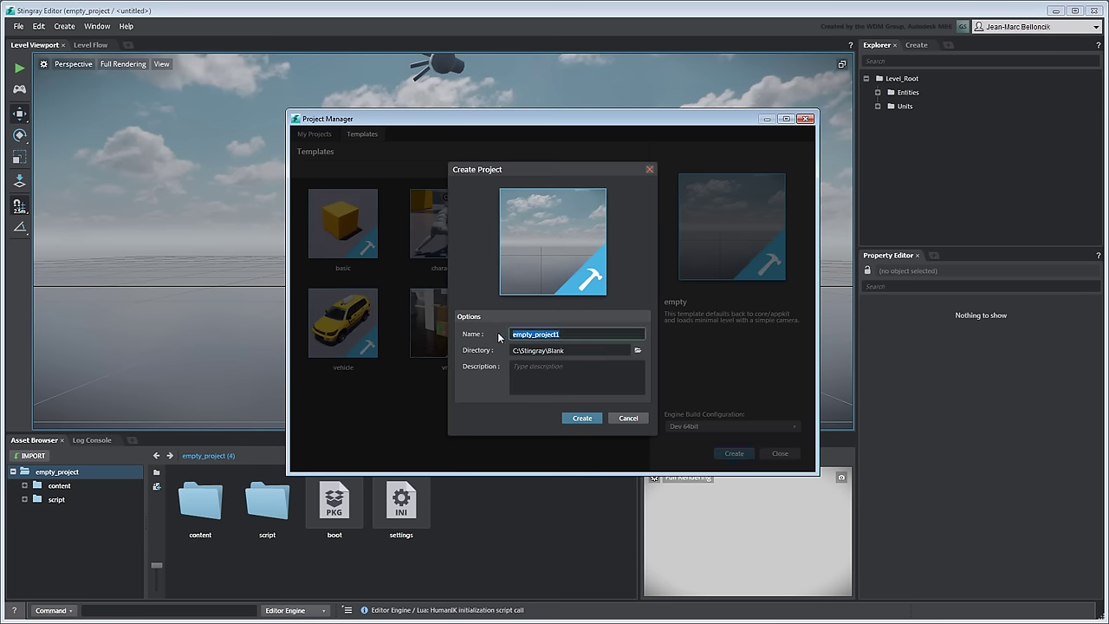
type("Servo_BasicMovement")
left_click(638, 350)
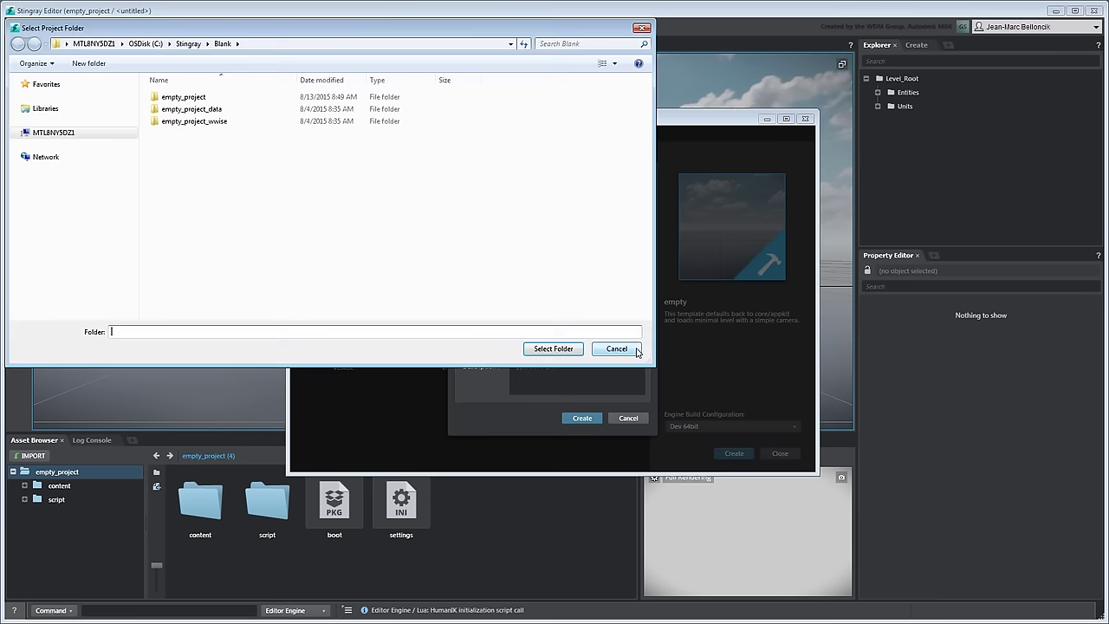
left_click(188, 44)
left_click(217, 109)
left_click(555, 349)
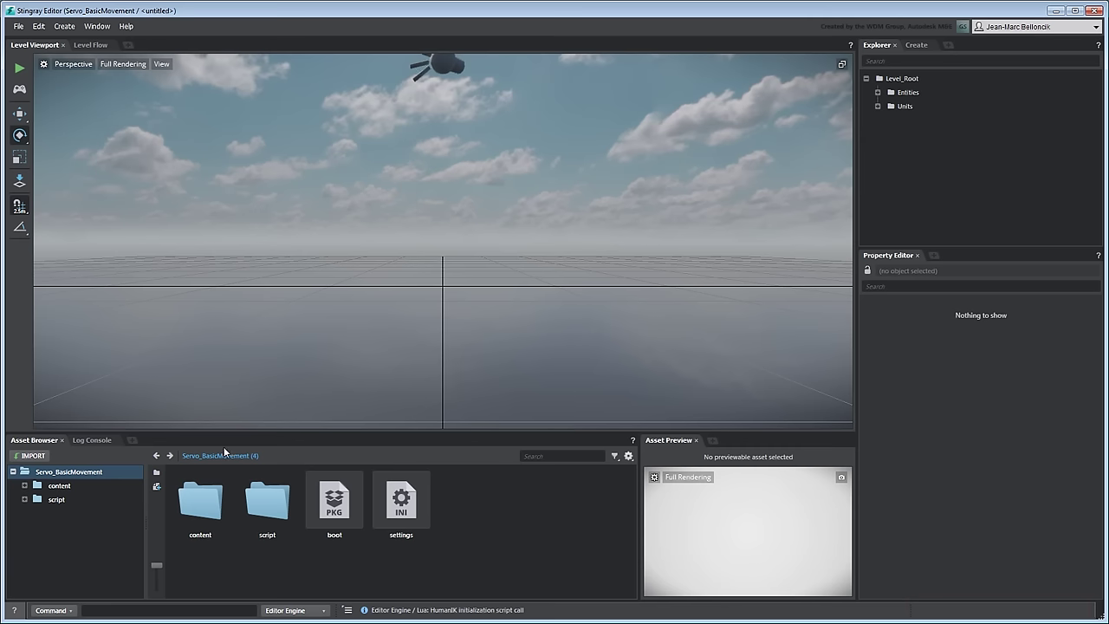
Step: Reveal the project folder in Explorer and extract the tutorial zip there
right_click(122, 475)
left_click(123, 479)
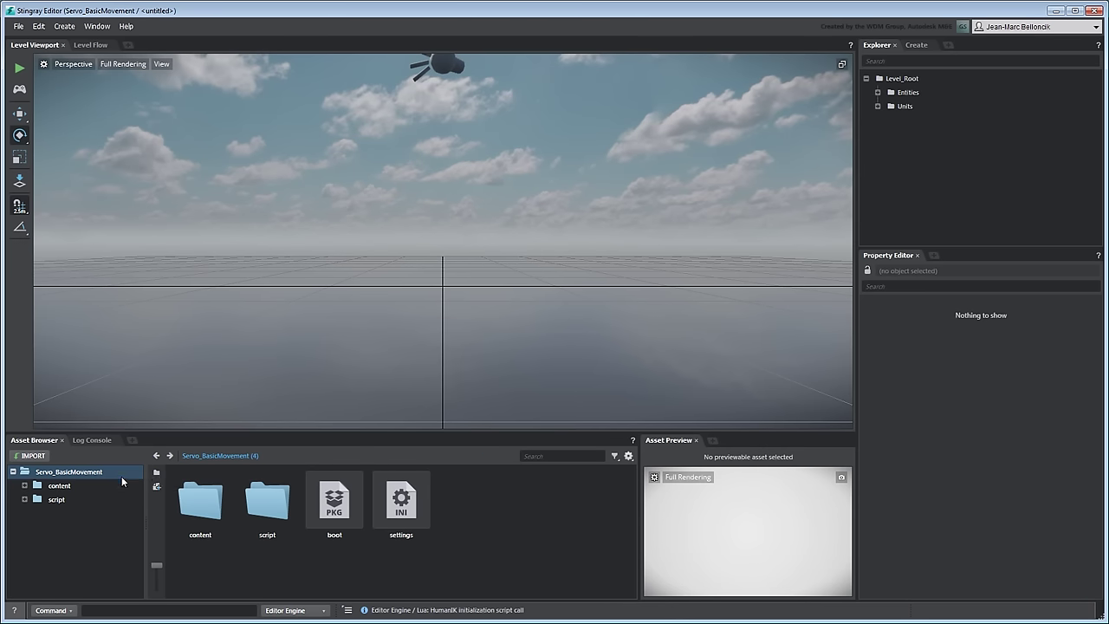
left_click(439, 257)
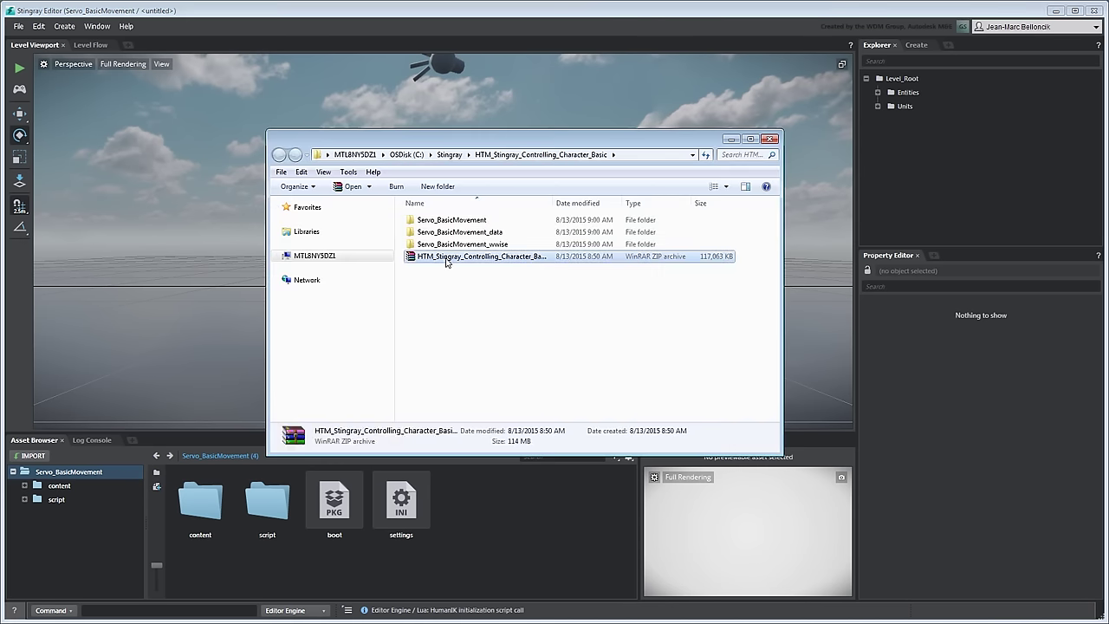
right_click(440, 257)
left_click(419, 302)
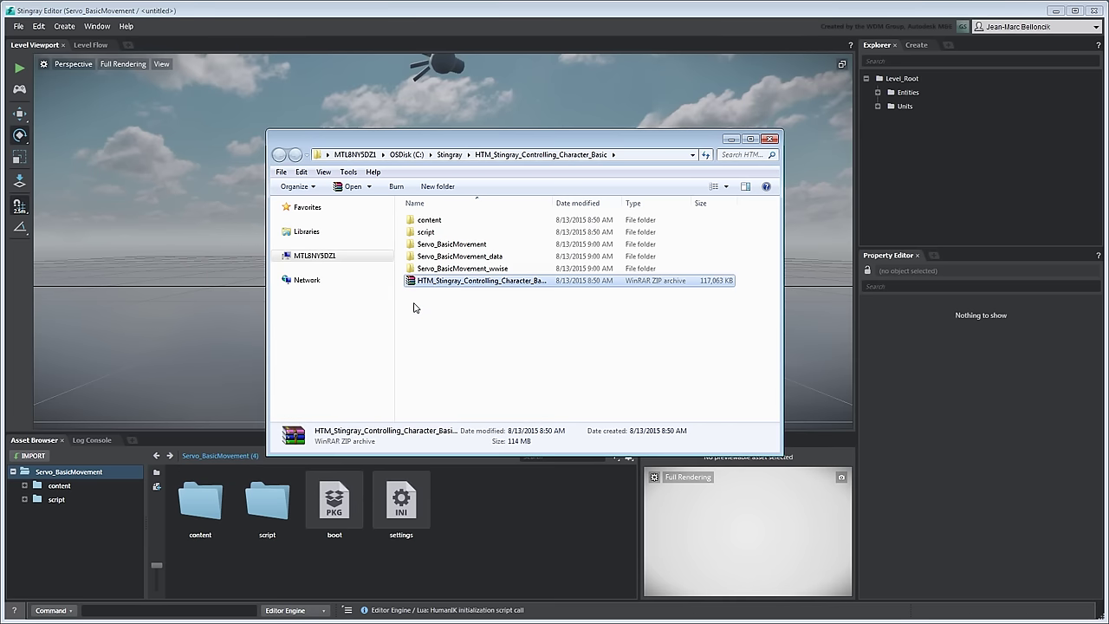
Step: Copy the content and script folders into Servo_BasicMovement, merging and replacing existing files
left_click(428, 220)
left_click(426, 232, "shift")
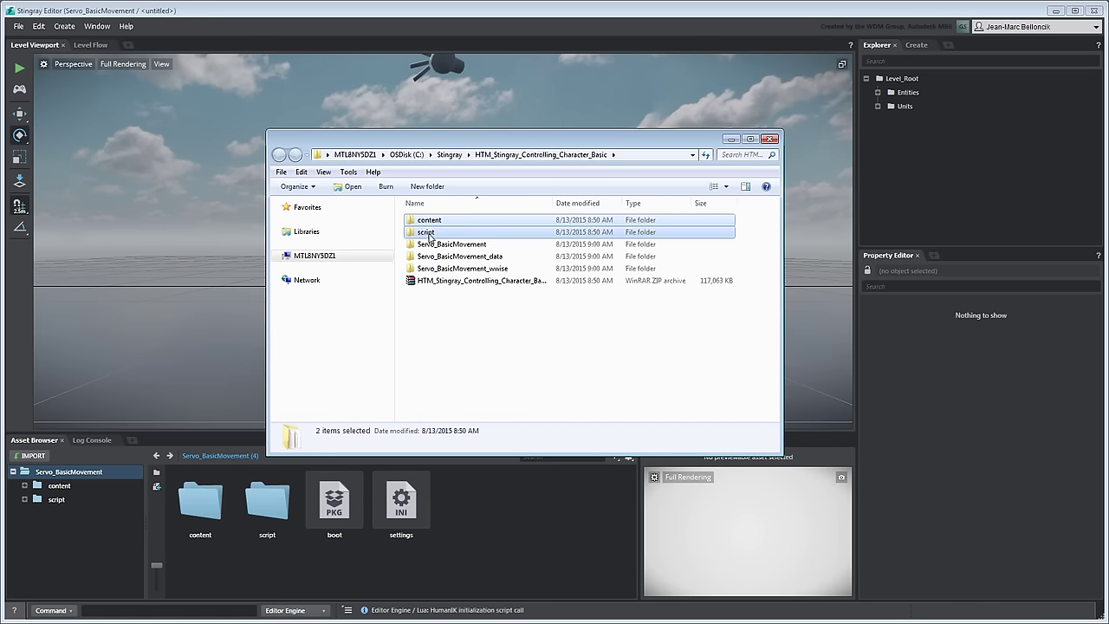
right_click_drag(429, 237, 442, 245)
left_click(471, 287)
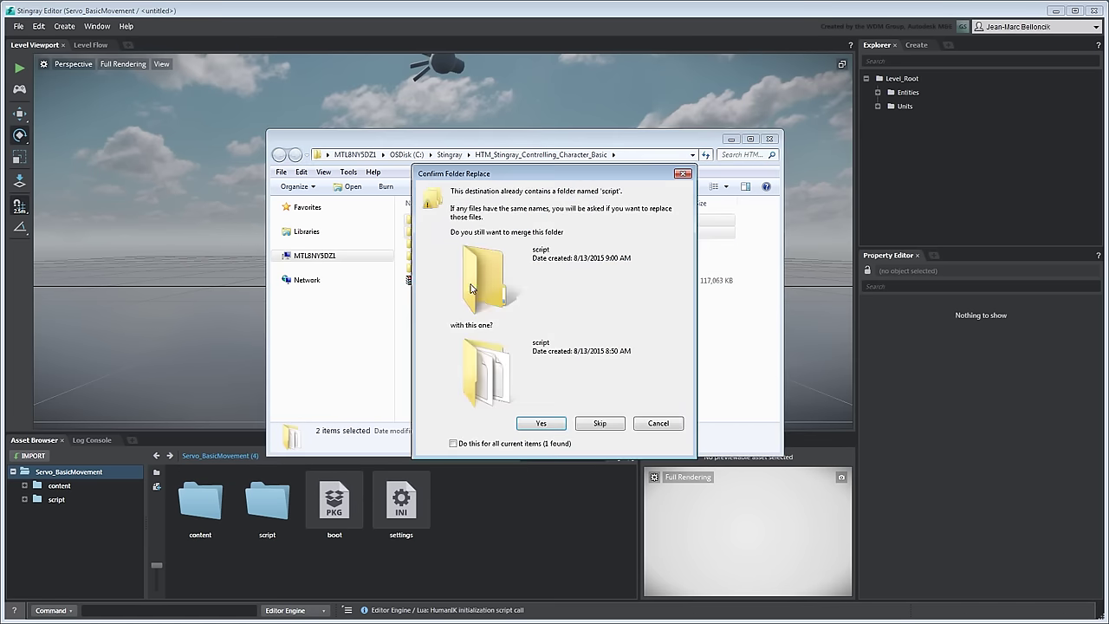
left_click(539, 424)
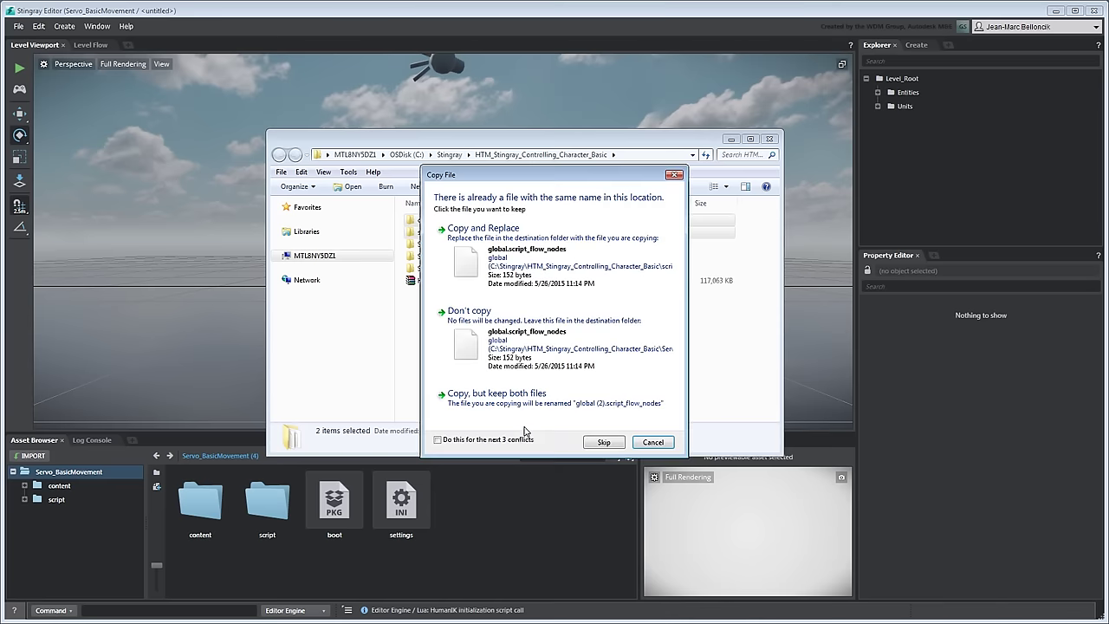
left_click(495, 260)
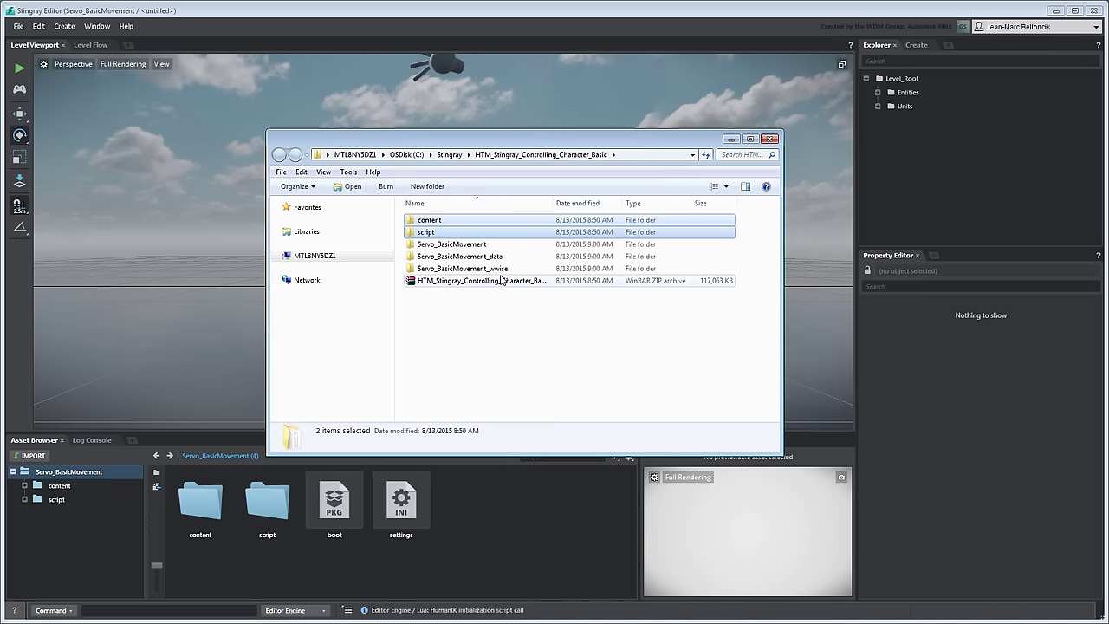
Step: Refresh the project via Edit > Level Testing to compile the new assets
left_click(363, 17)
left_click(39, 26)
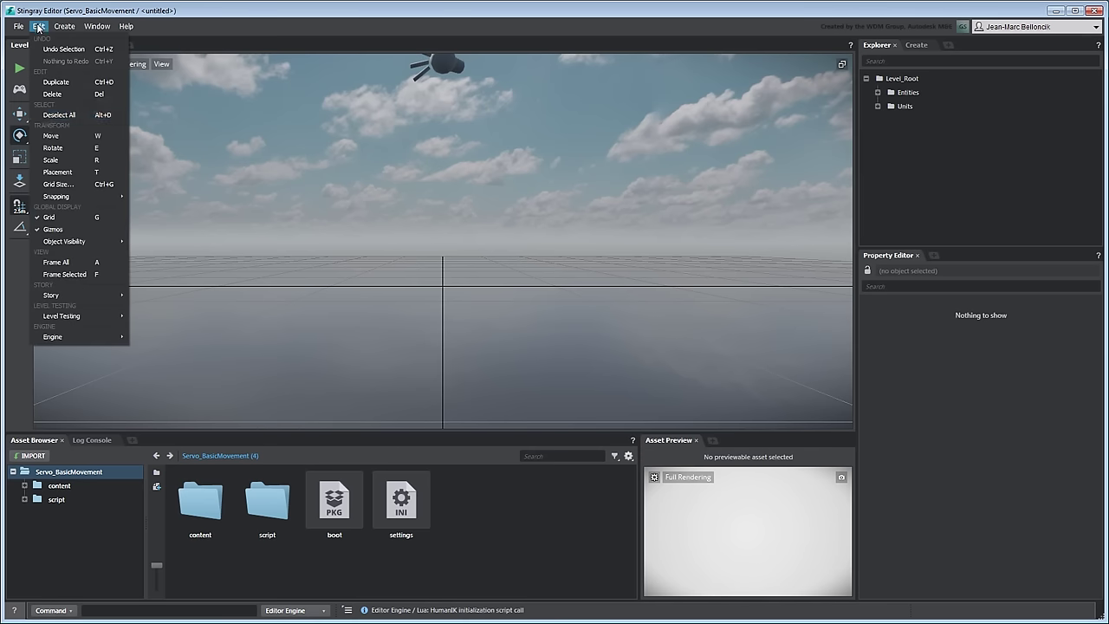
mouse_move(58, 318)
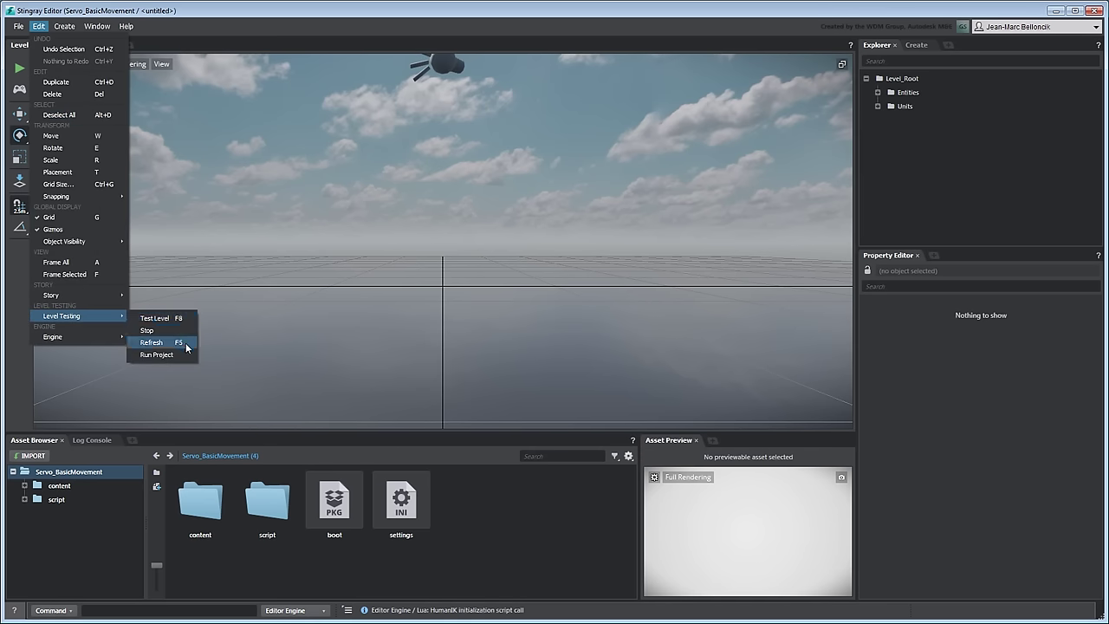
left_click(152, 342)
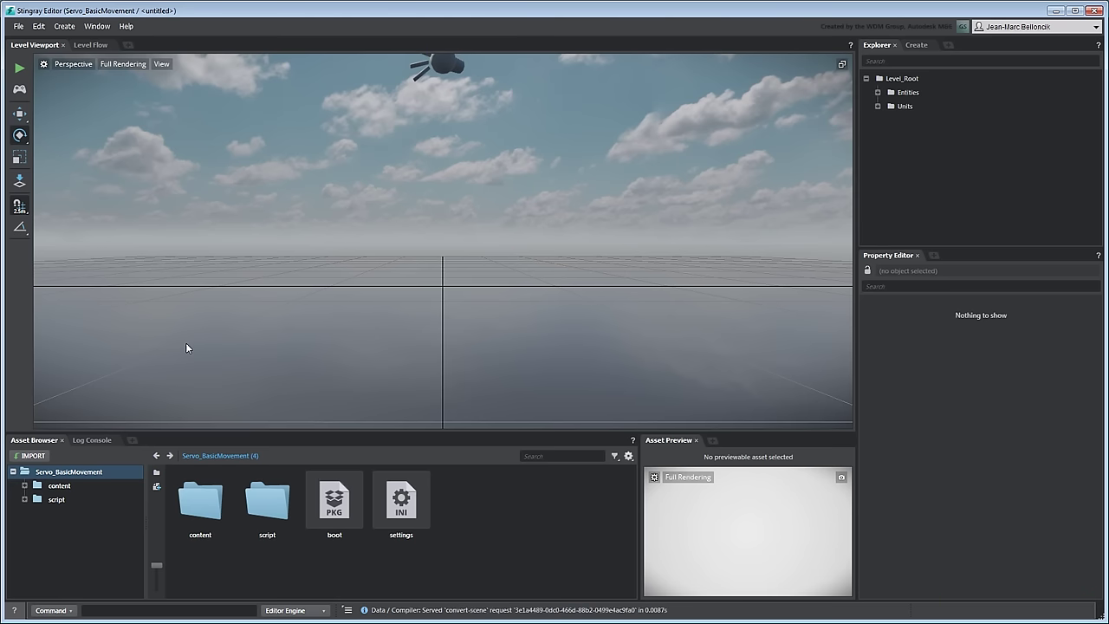
Step: Open content > levels > Servo_BasicMovement and frame the walled room in view
double_click(203, 501)
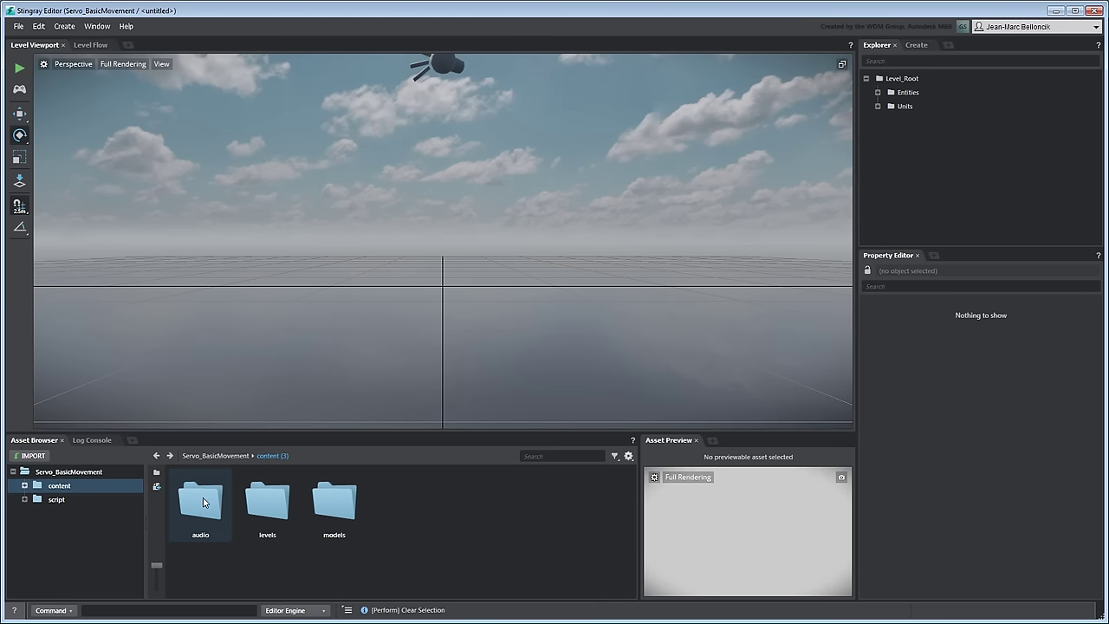
double_click(267, 502)
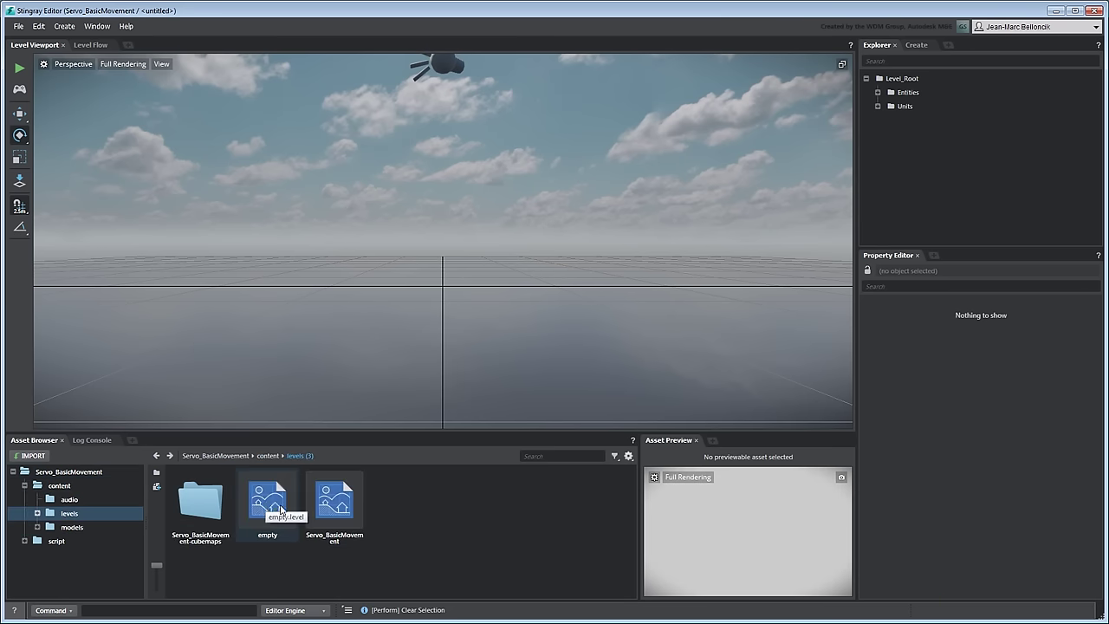
double_click(332, 504)
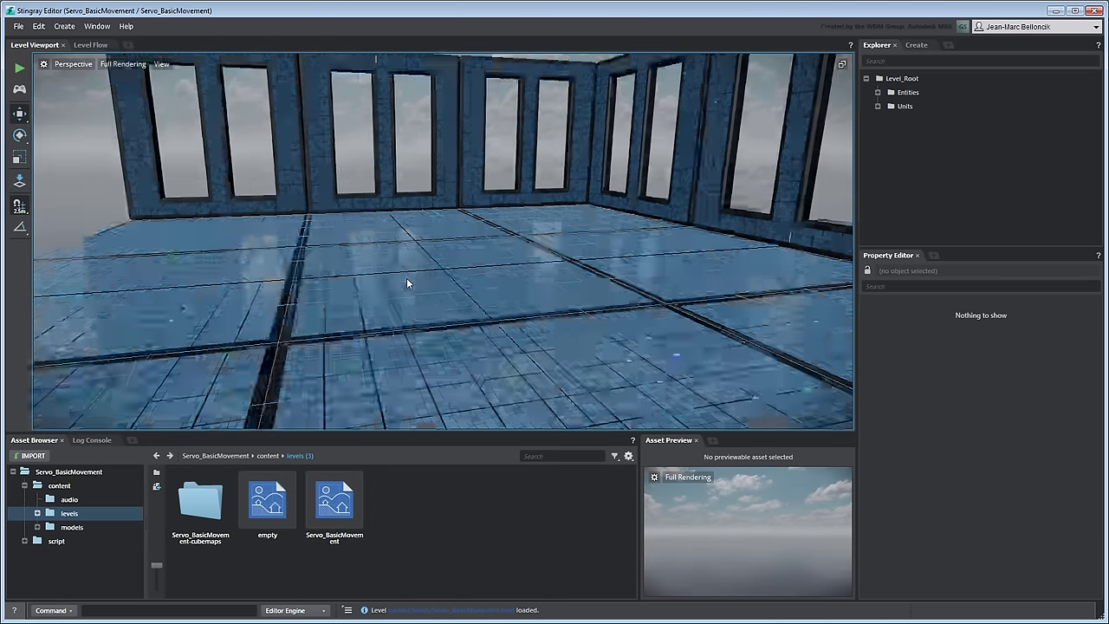
key("f")
left_click_drag(407, 281, 581, 280, "alt")
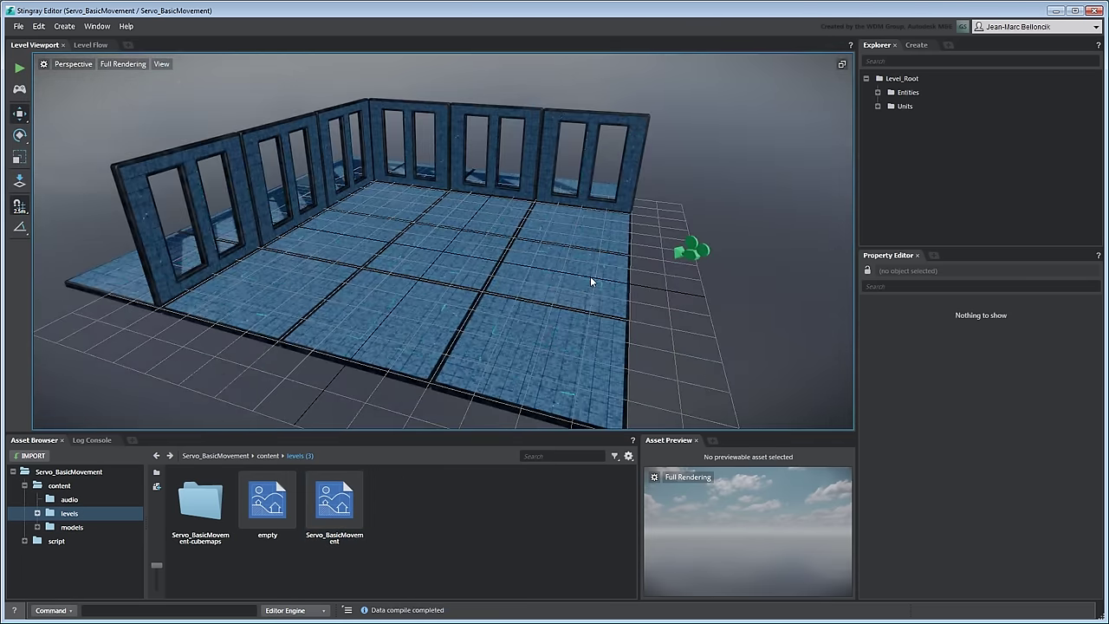
Step: In the models/Servo folder, start an import and pick content/models/Servo/Servo.fbx
left_click(38, 528)
left_click(51, 555)
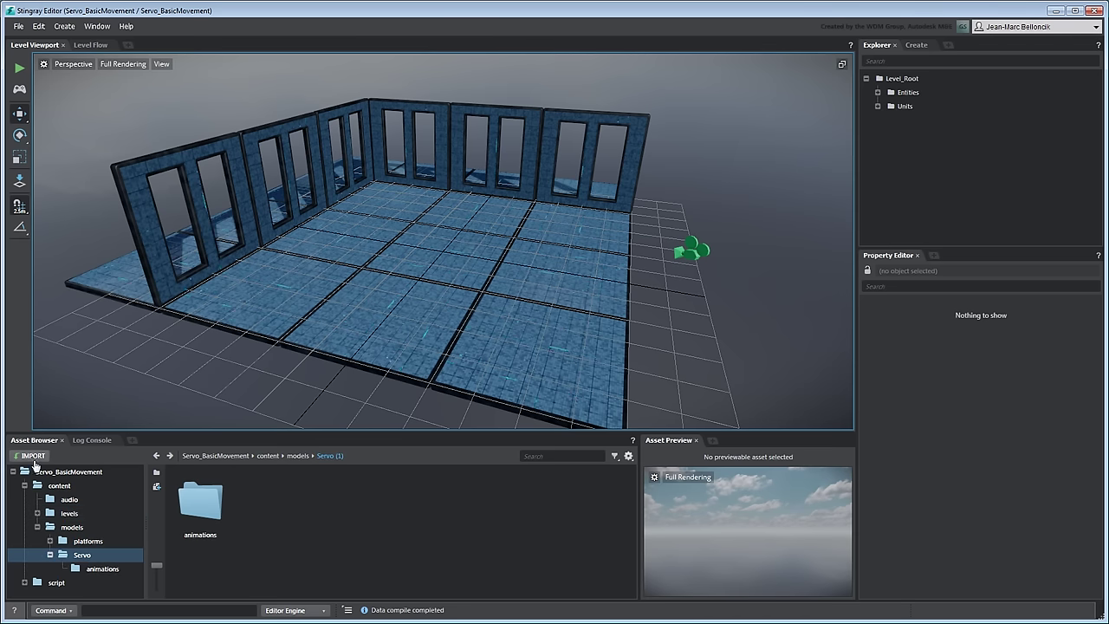
left_click(32, 456)
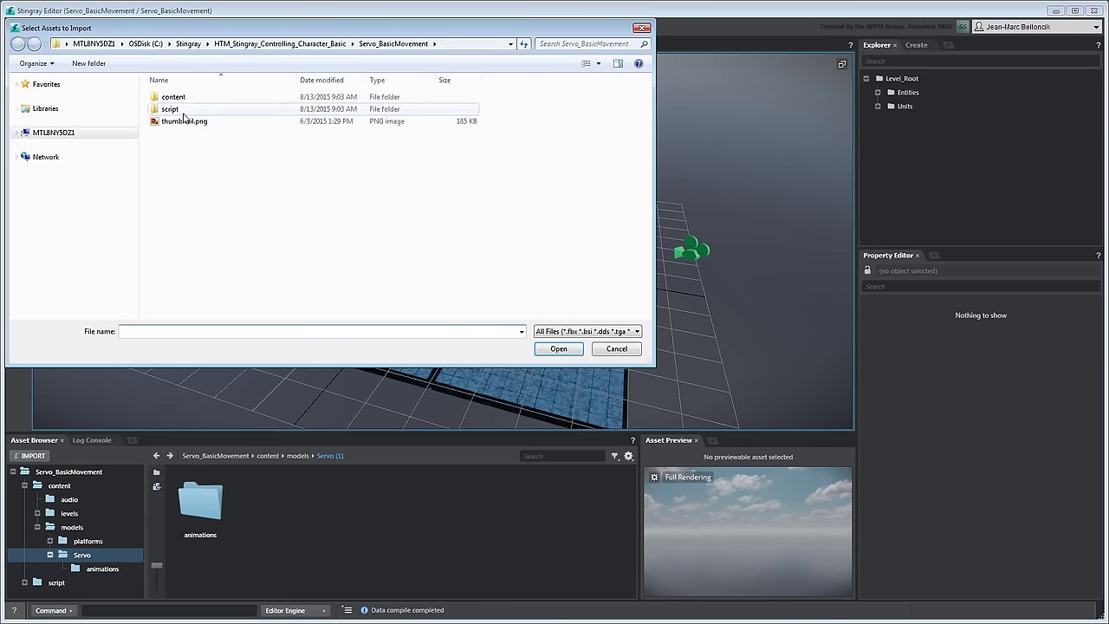
double_click(185, 97)
double_click(191, 121)
double_click(177, 109)
double_click(193, 109)
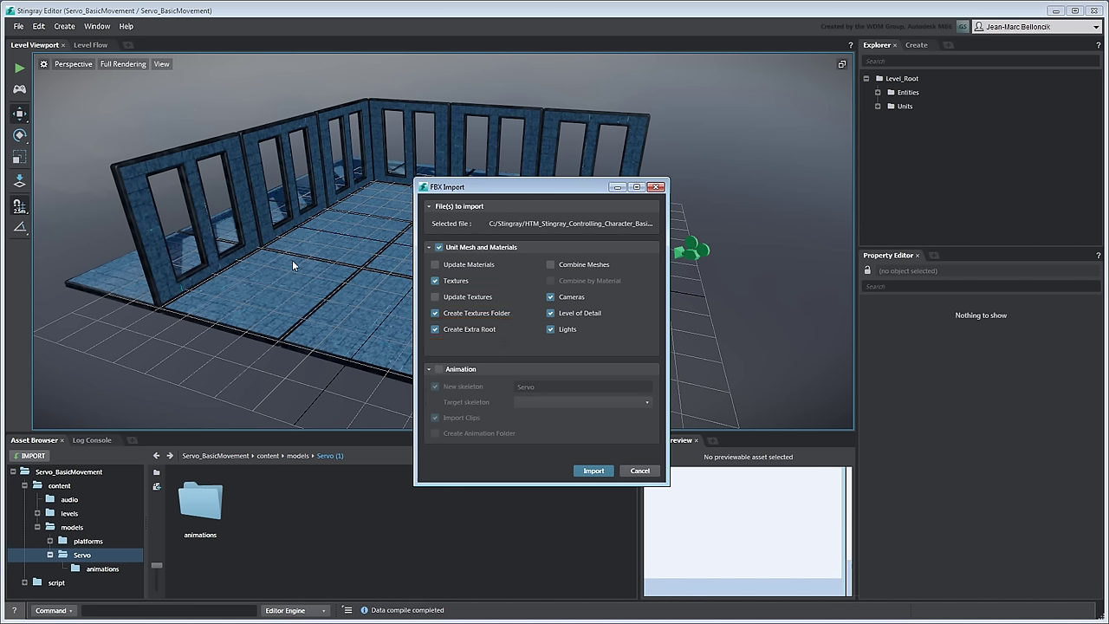
Step: Import Servo.fbx with Animation enabled and Import Clips unchecked
left_click(438, 369)
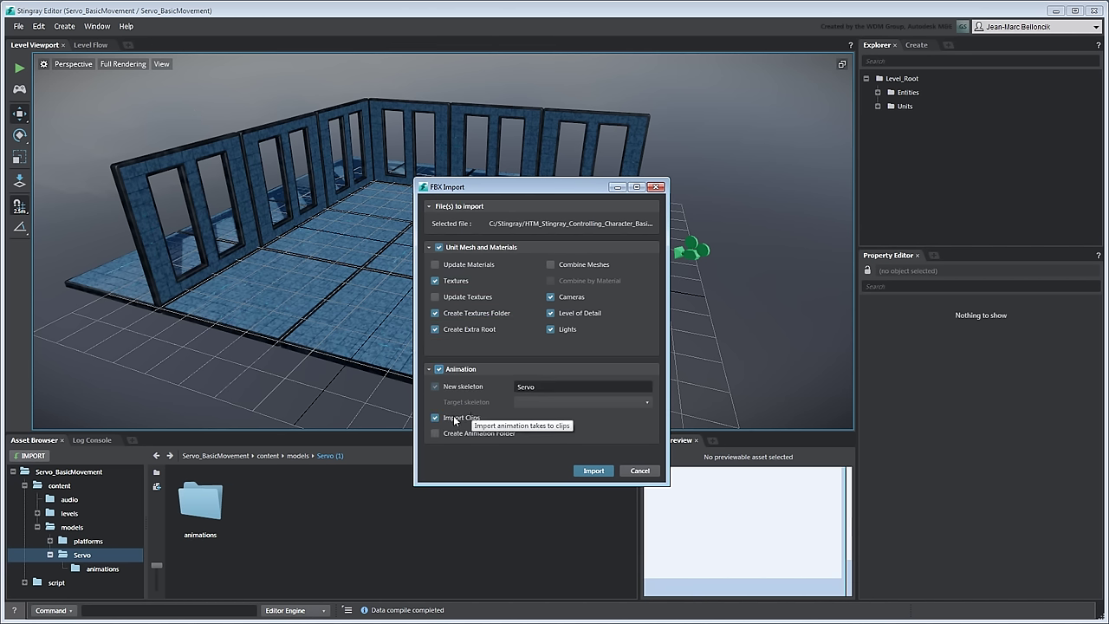
left_click(435, 417)
left_click(593, 471)
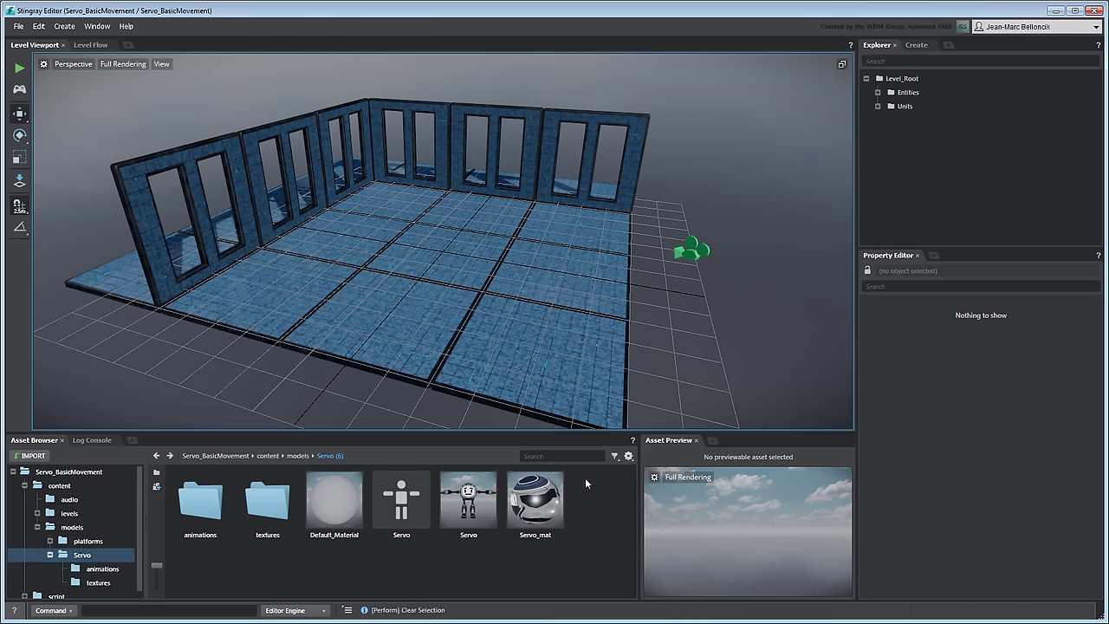
Step: Show the Servo unit asset in Windows Explorer from its context menu
left_click(468, 502)
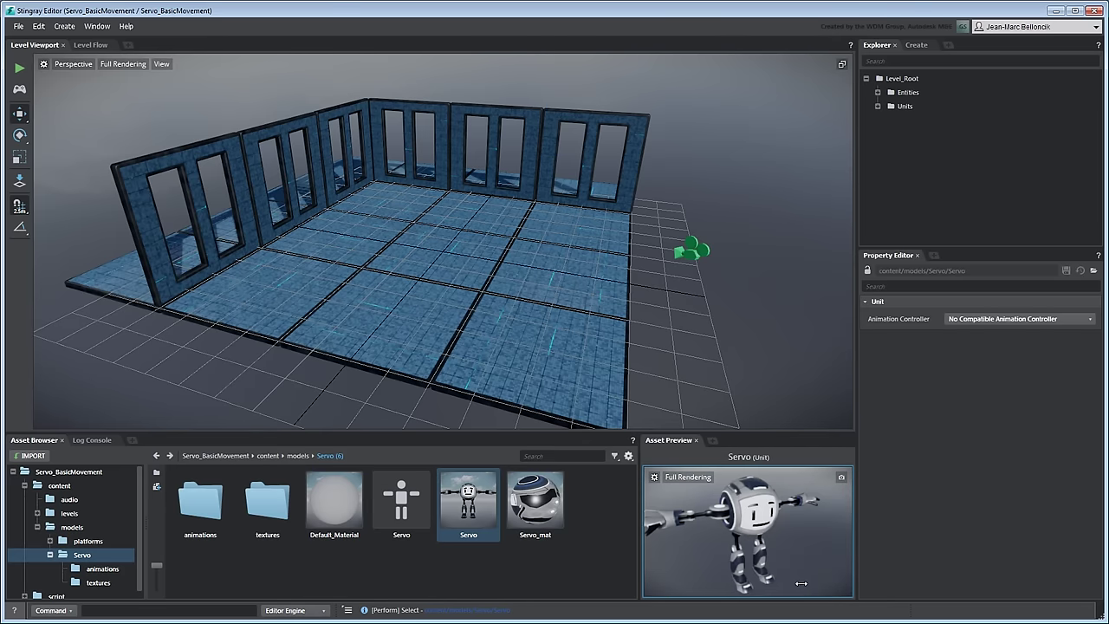
right_click(491, 492)
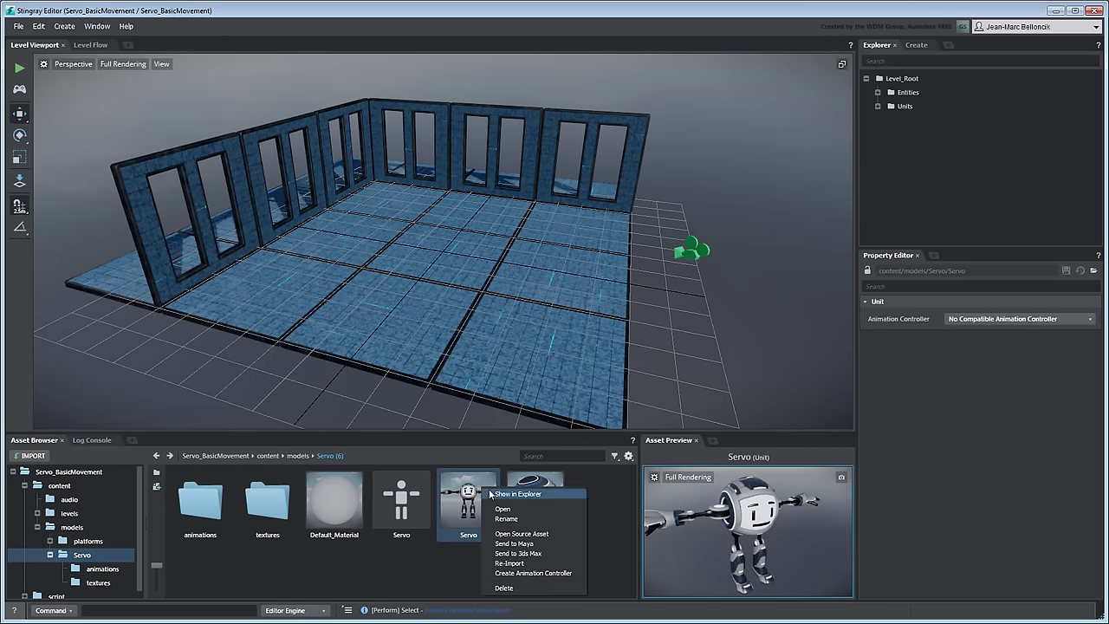
left_click(491, 493)
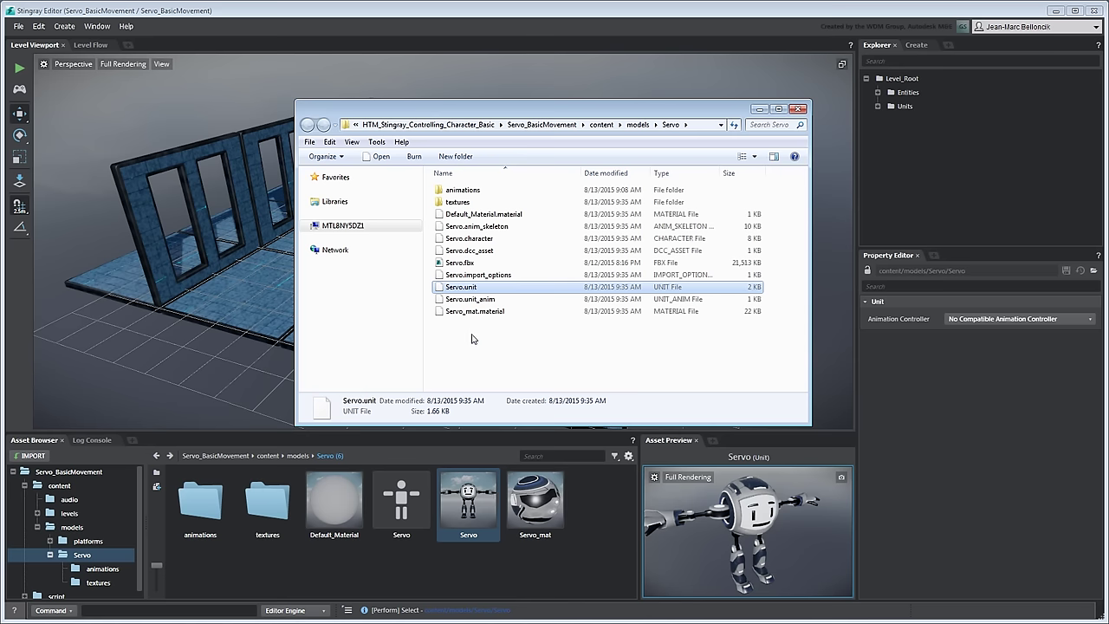
Step: Drag Servo_Idle.fbx and Servo_Run.fbx from the animations folder into Stingray's Asset Browser
double_click(472, 190)
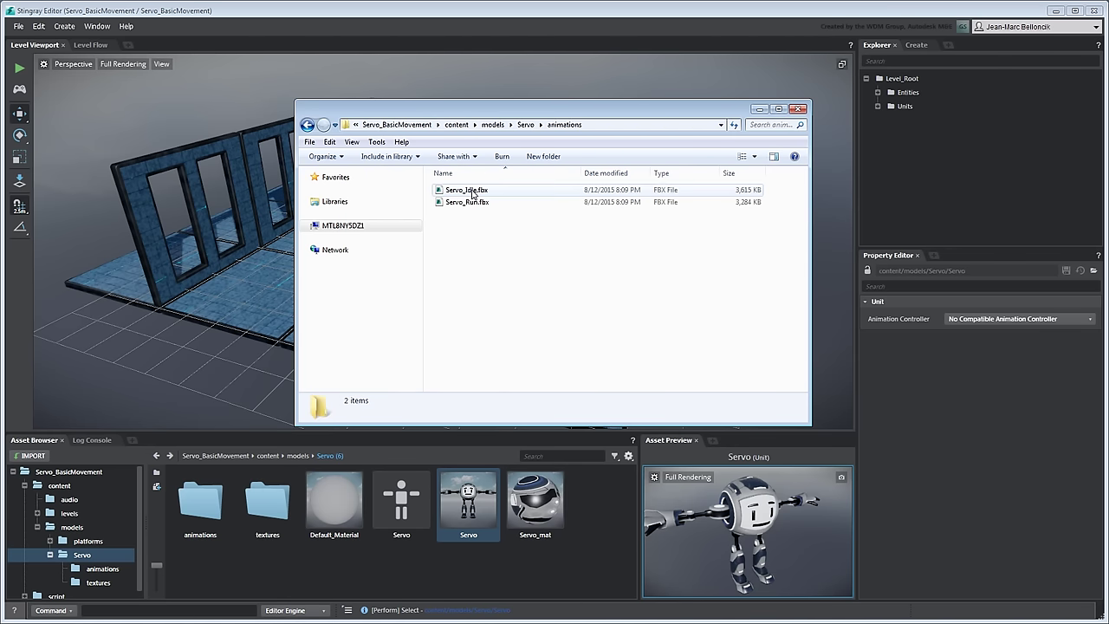
left_click_drag(477, 223, 206, 514)
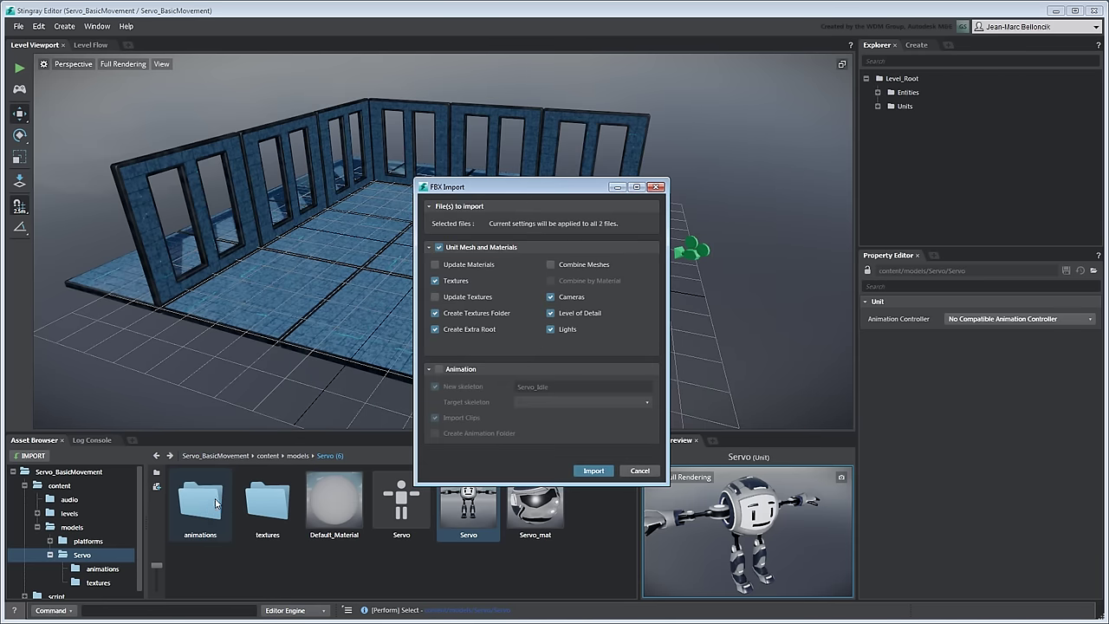
Step: Import both FBX files as animation only, with target skeleton content/models/Servo/Servo
left_click(439, 248)
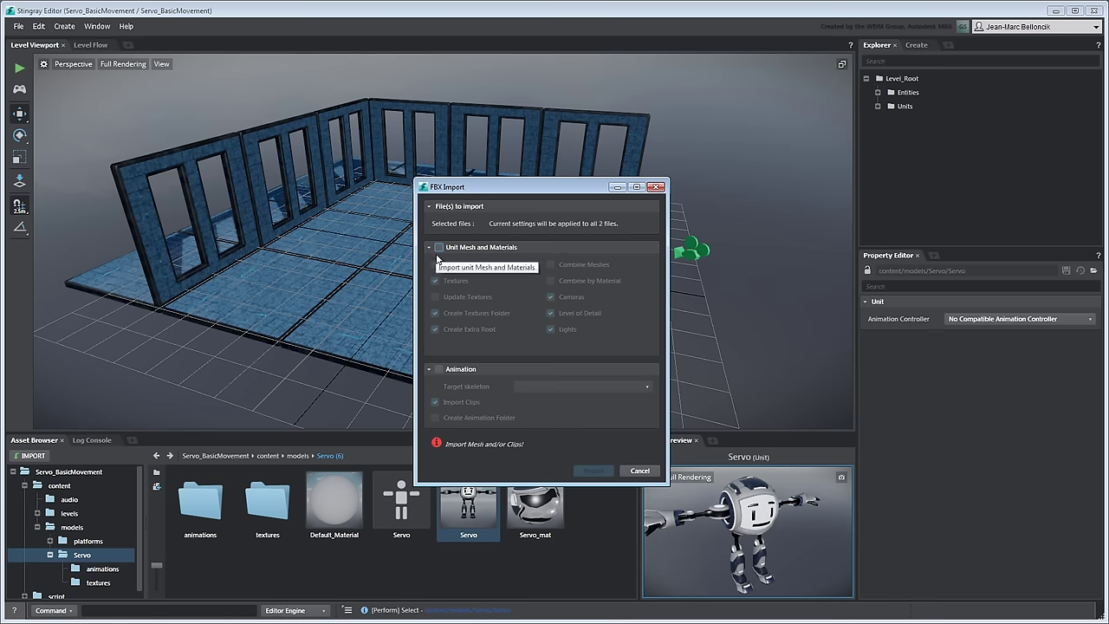
left_click(440, 370)
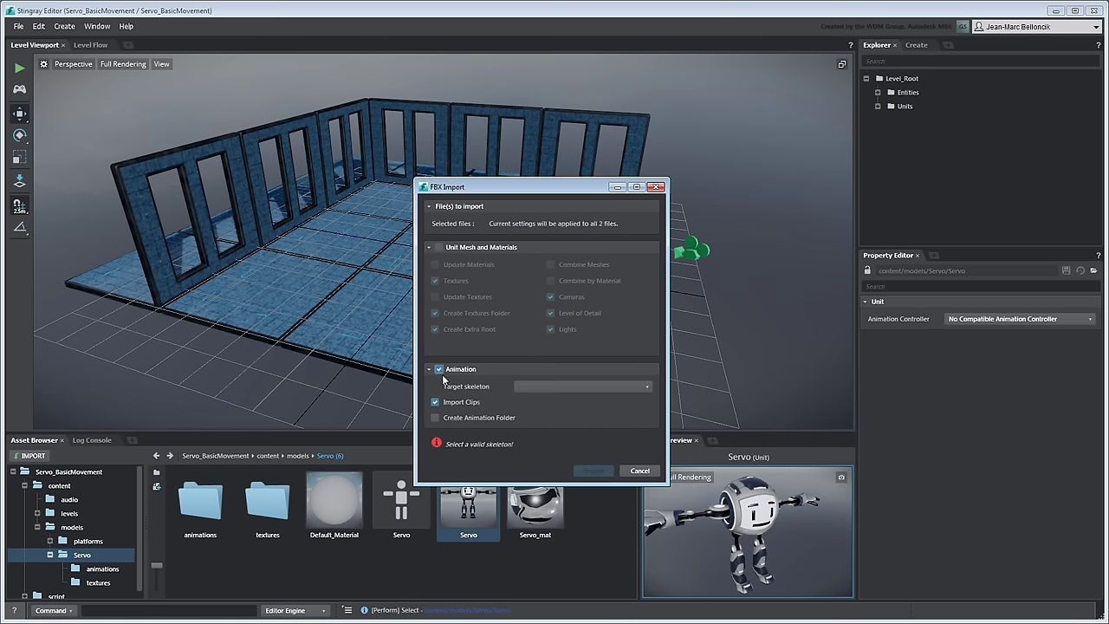
left_click(574, 388)
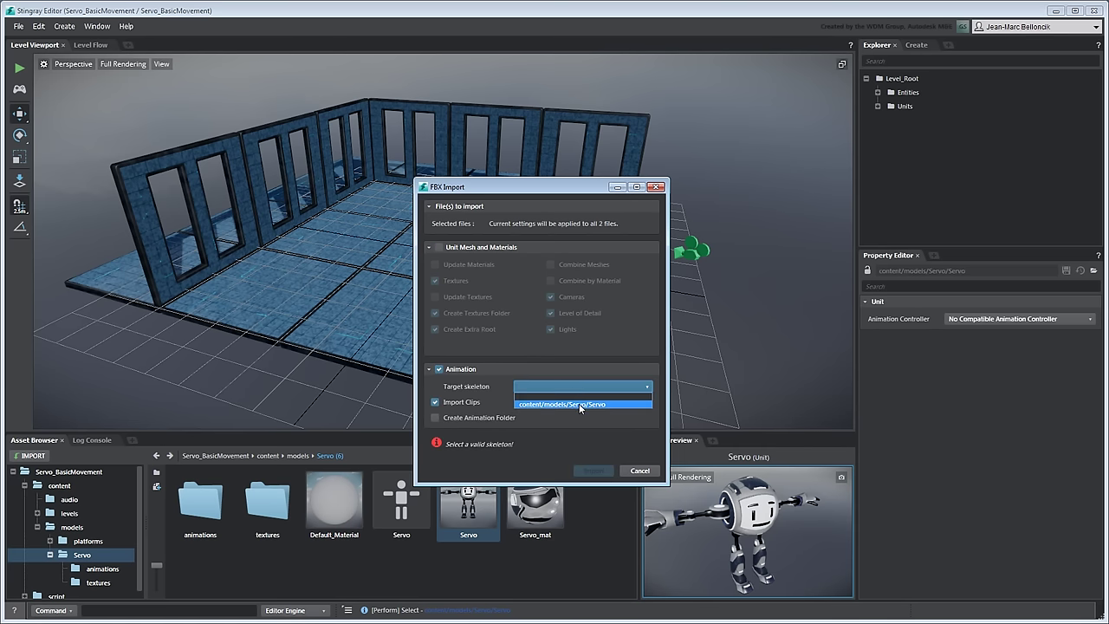
left_click(578, 404)
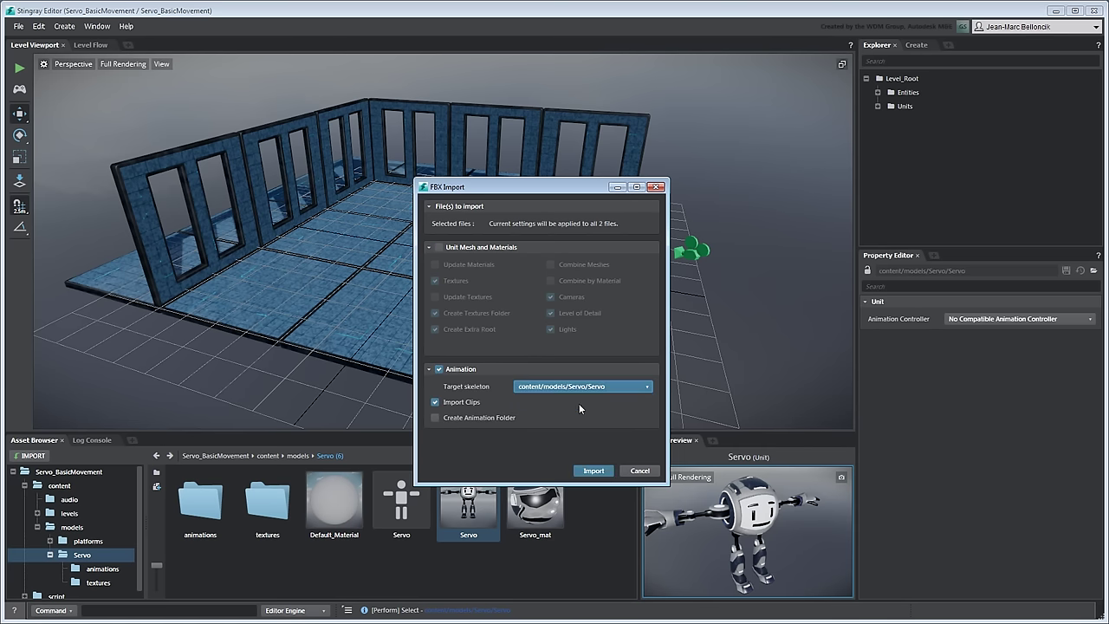
left_click(596, 472)
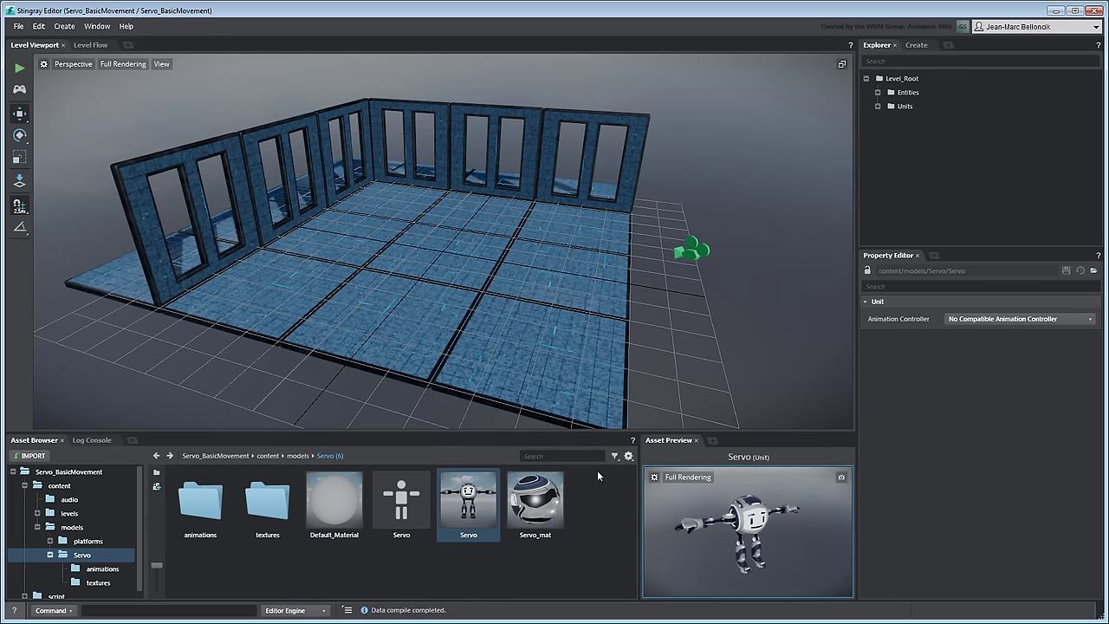
Step: Select the Servo_Idle clip in the animations folder and orbit its preview
double_click(210, 501)
left_click(208, 499)
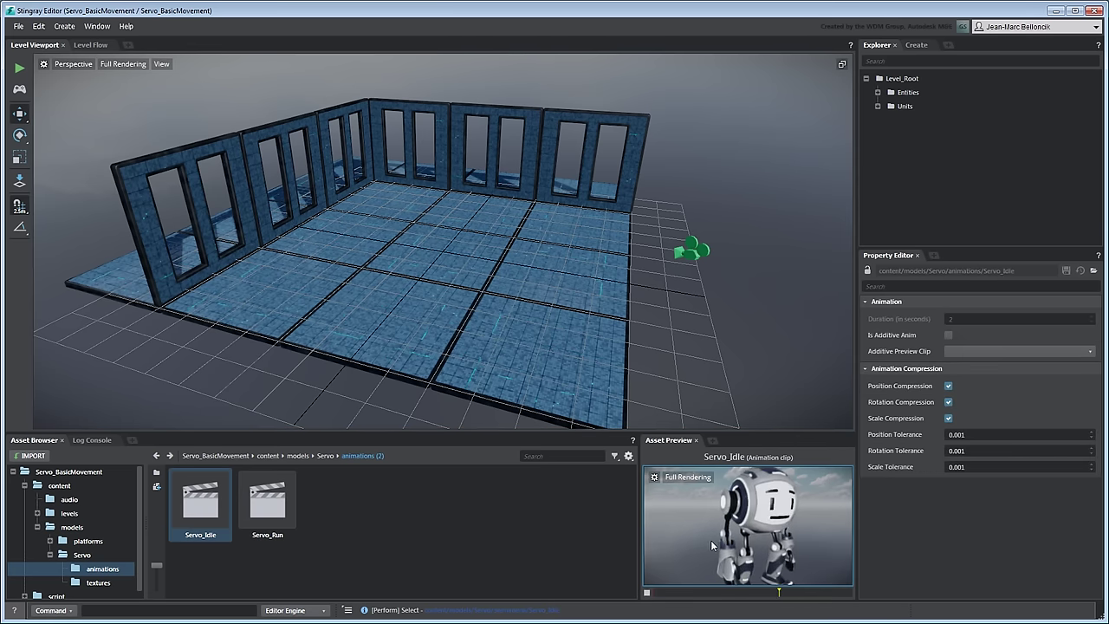
left_click_drag(732, 533, 693, 535)
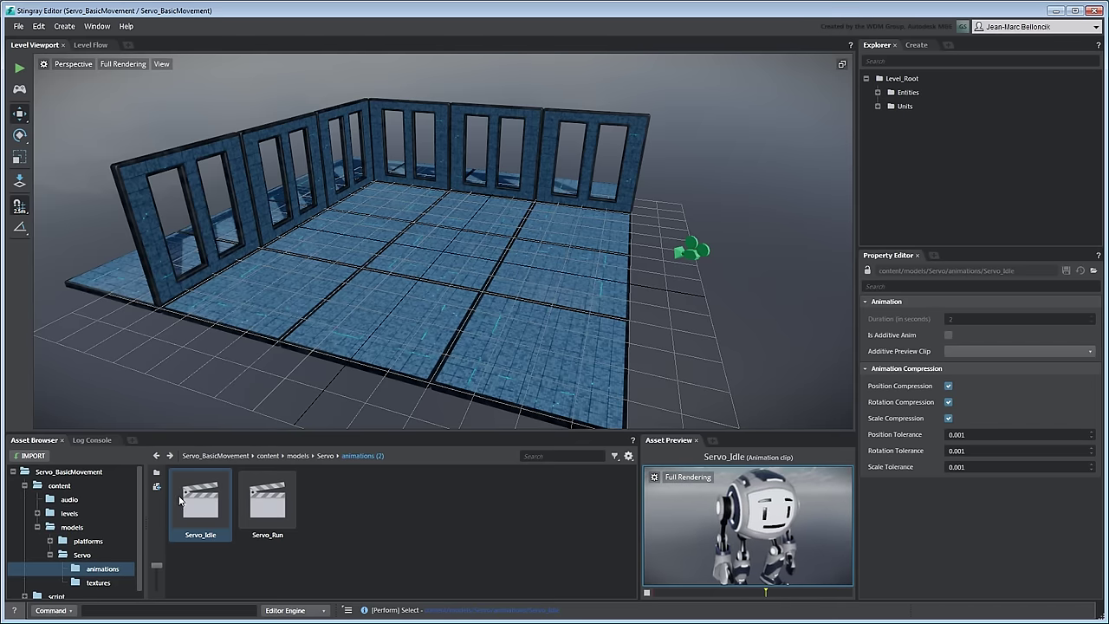
Step: Open Servo_Idle in the Anim Clip editor, hide the skeleton and switch to the other clip
double_click(205, 504)
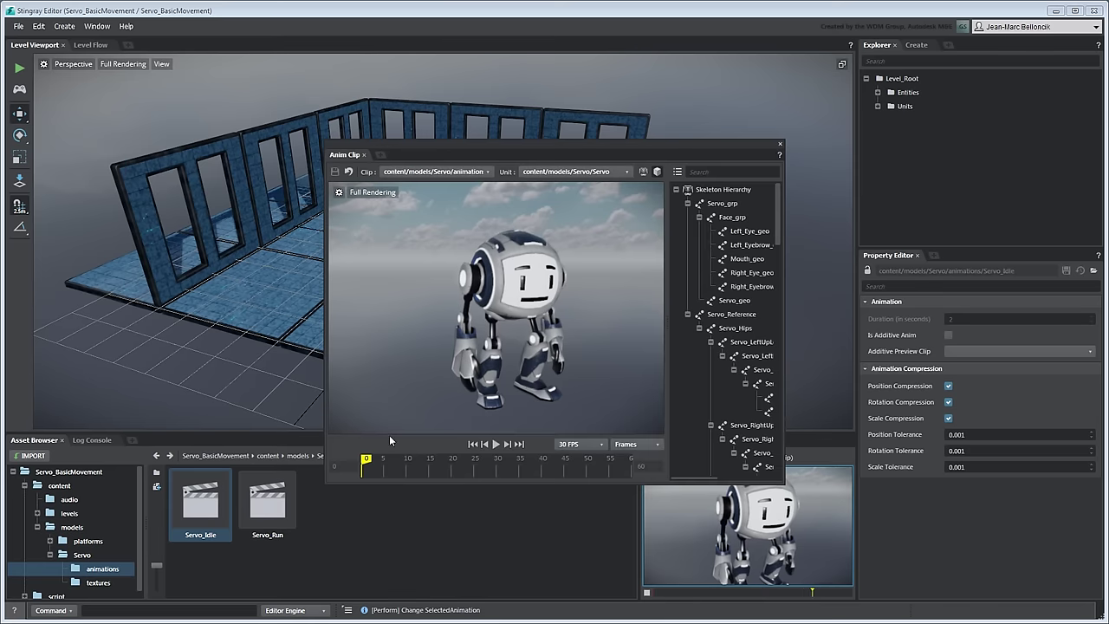
left_click_drag(664, 312, 564, 315)
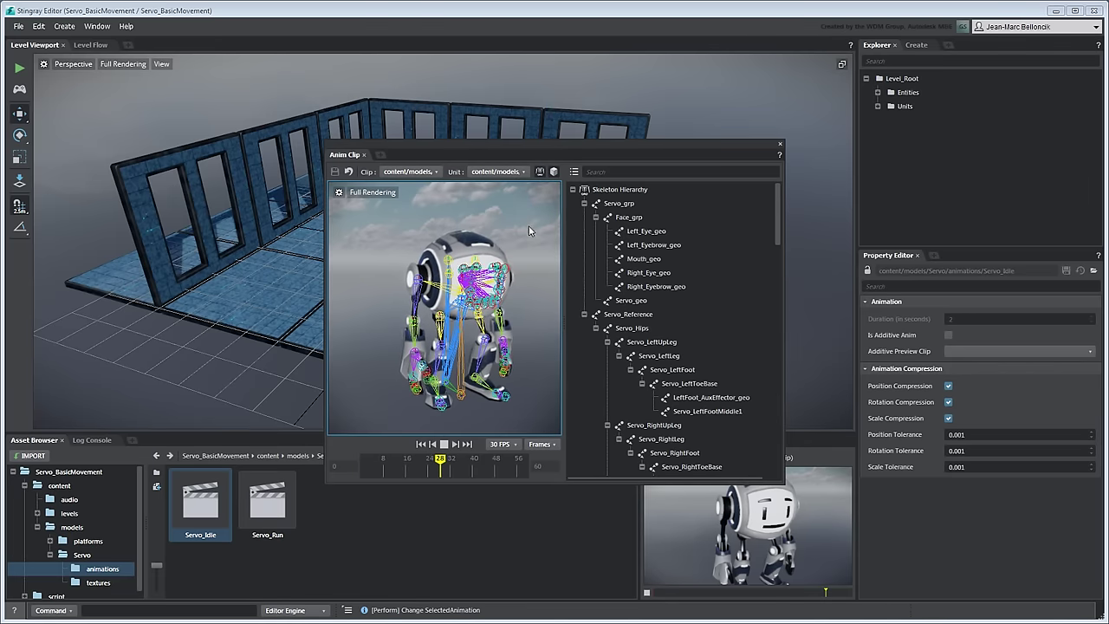
left_click(539, 171)
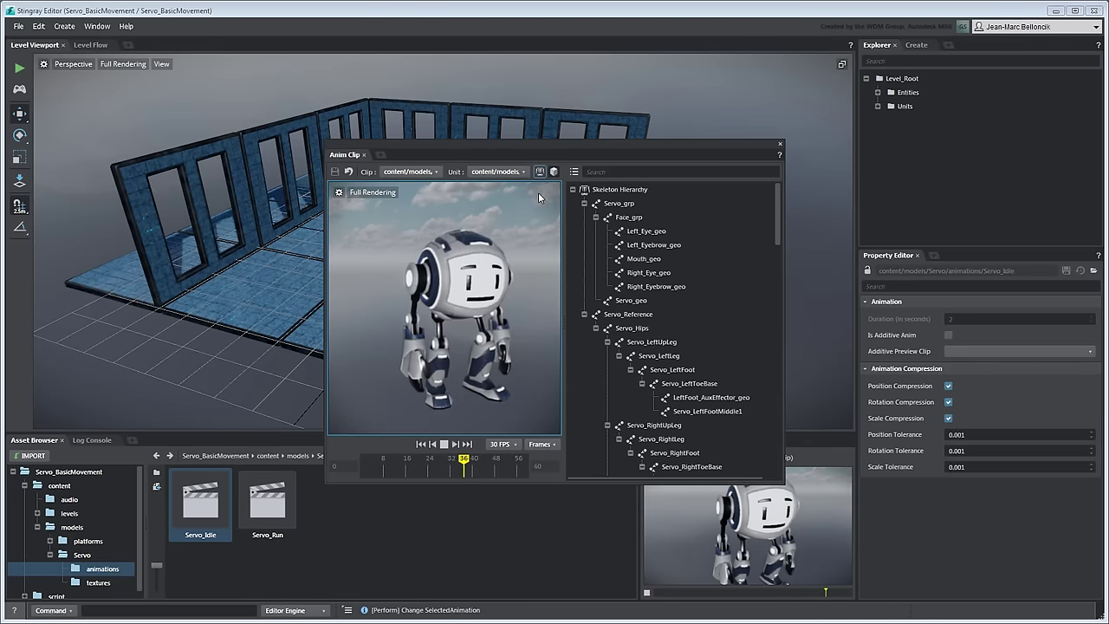
left_click(407, 171)
left_click(436, 187)
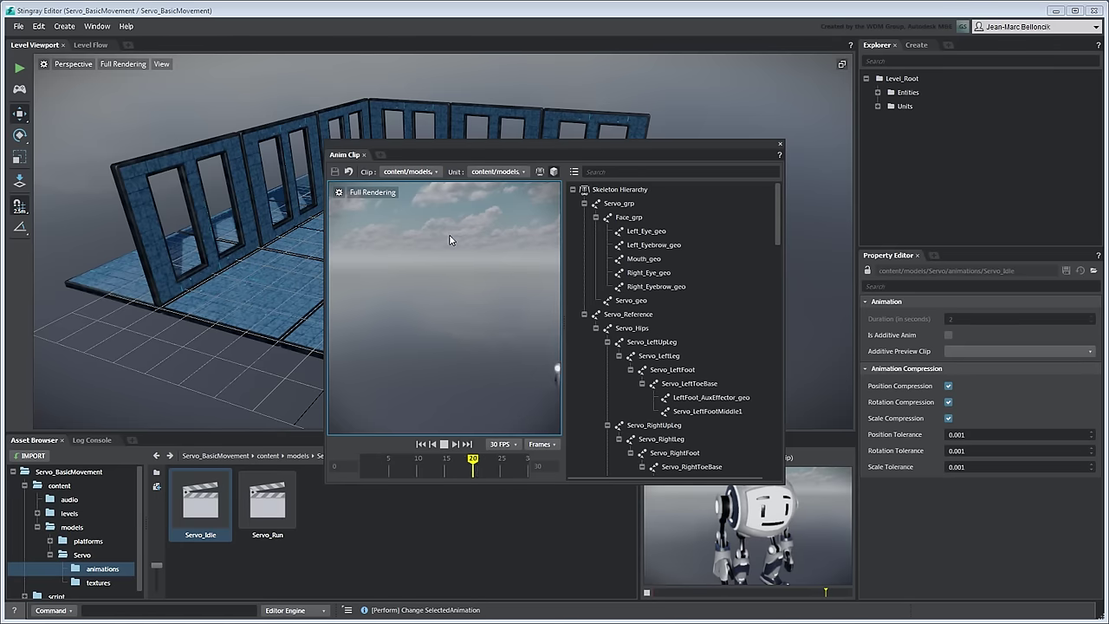
left_click_drag(450, 240, 467, 286, "alt")
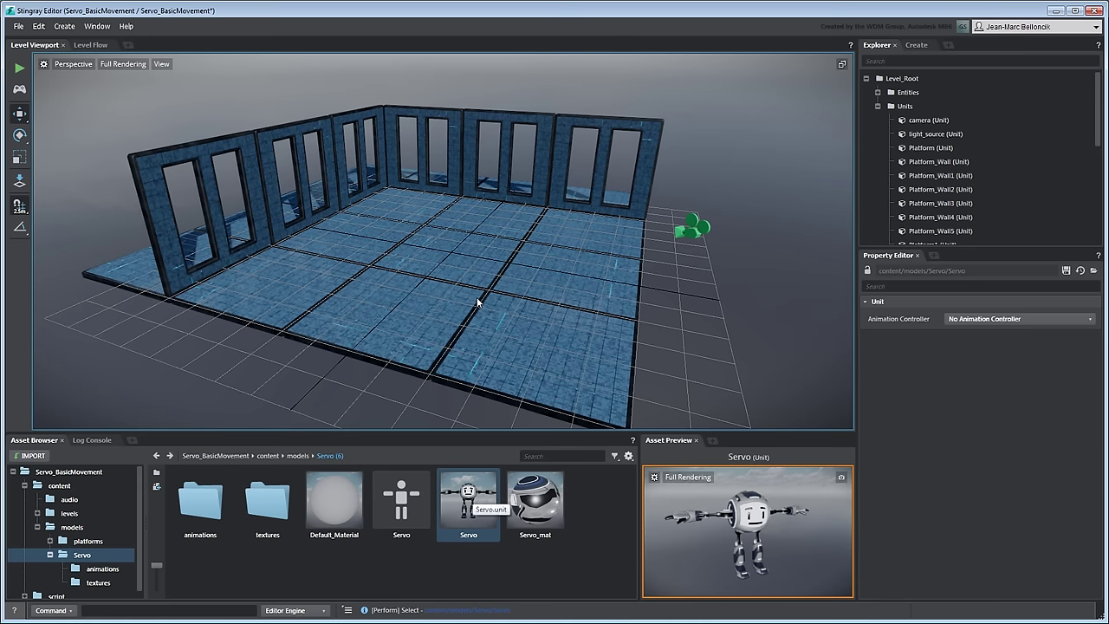
Step: Place a Servo unit on the level floor and set its Scale to 2
left_click_drag(465, 511, 450, 251)
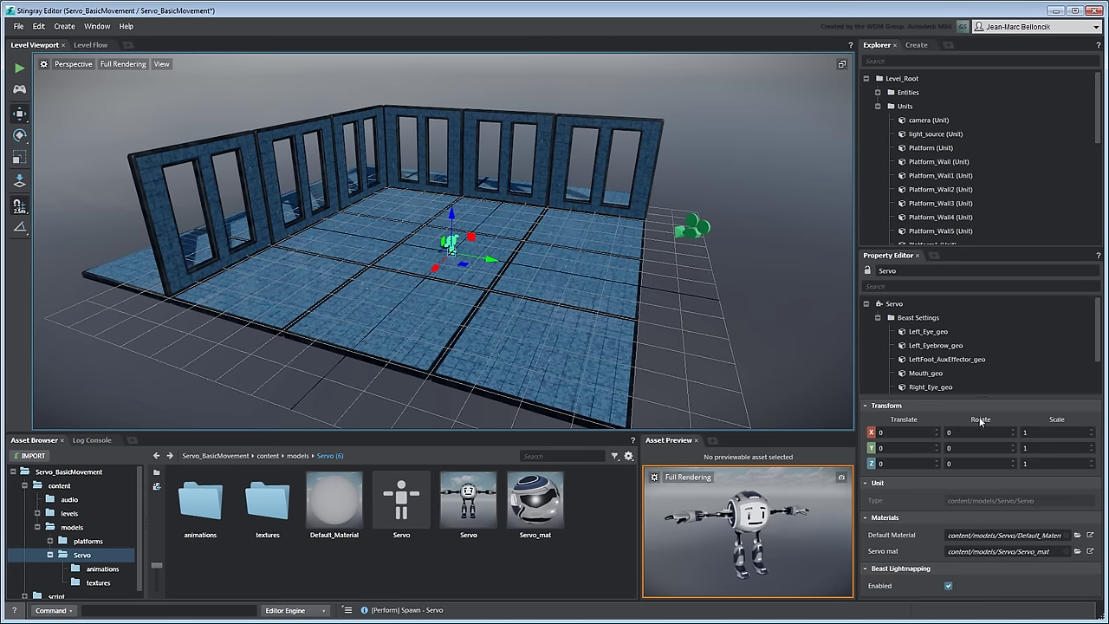
left_click(1033, 432)
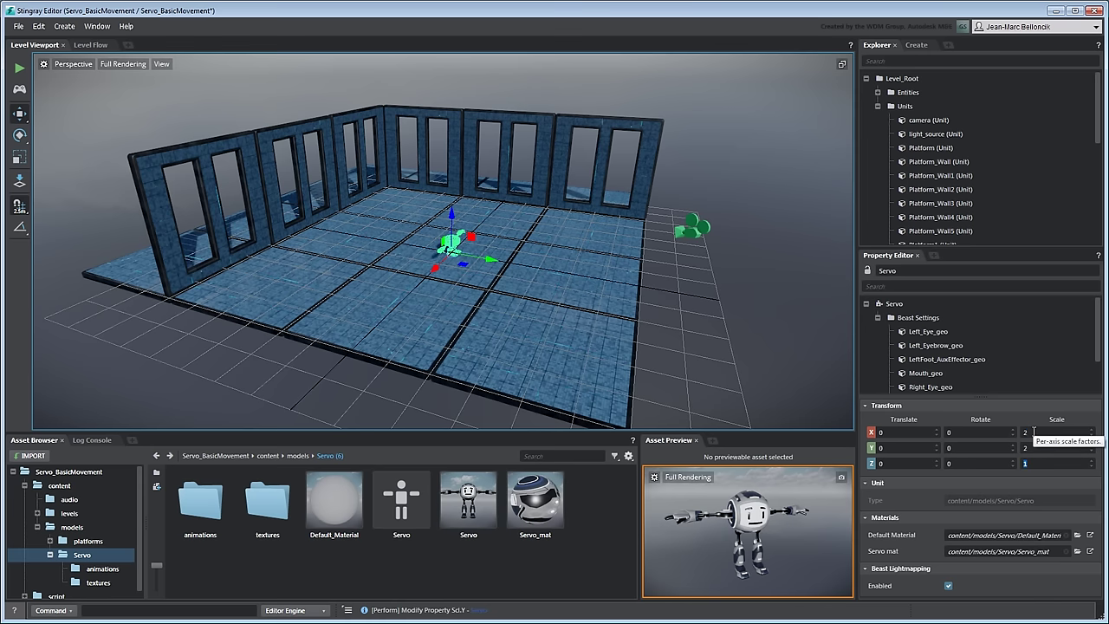
type("2")
key("Return")
left_click_drag(744, 303, 641, 249, "alt")
left_click(691, 169)
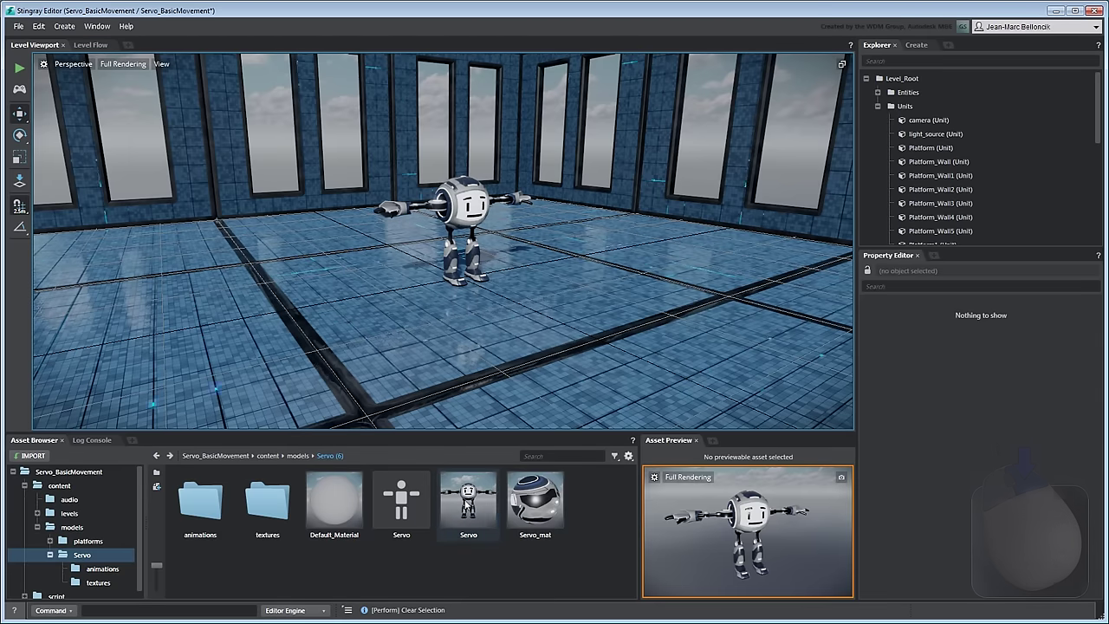
Step: Create an animation controller for the Servo unit named Servo_anim_controller
left_click(468, 510)
right_click(474, 502)
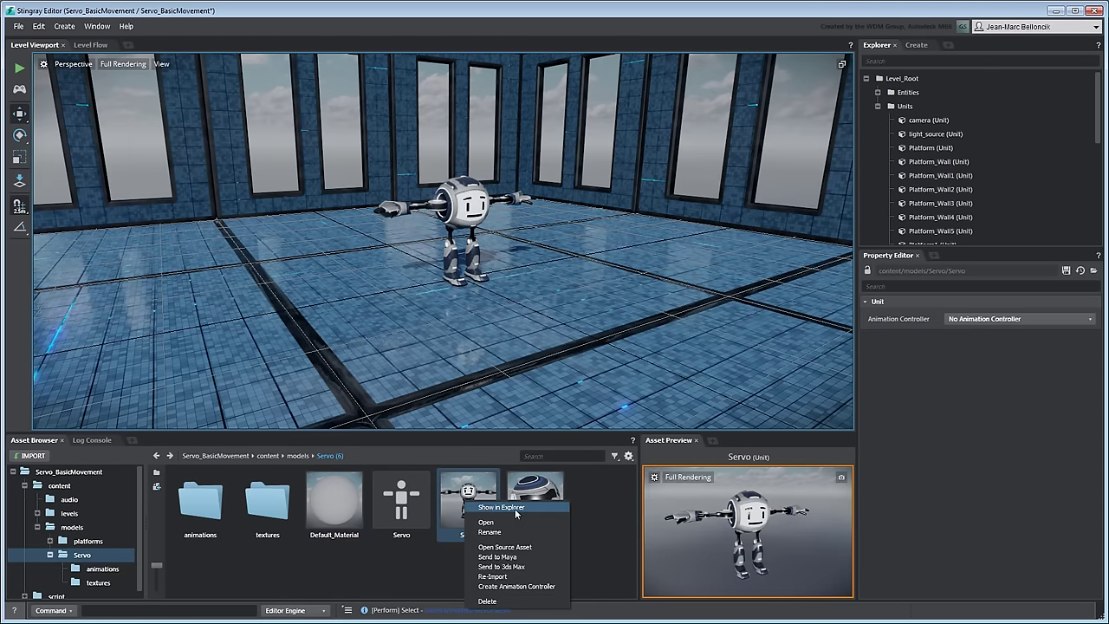
left_click(542, 587)
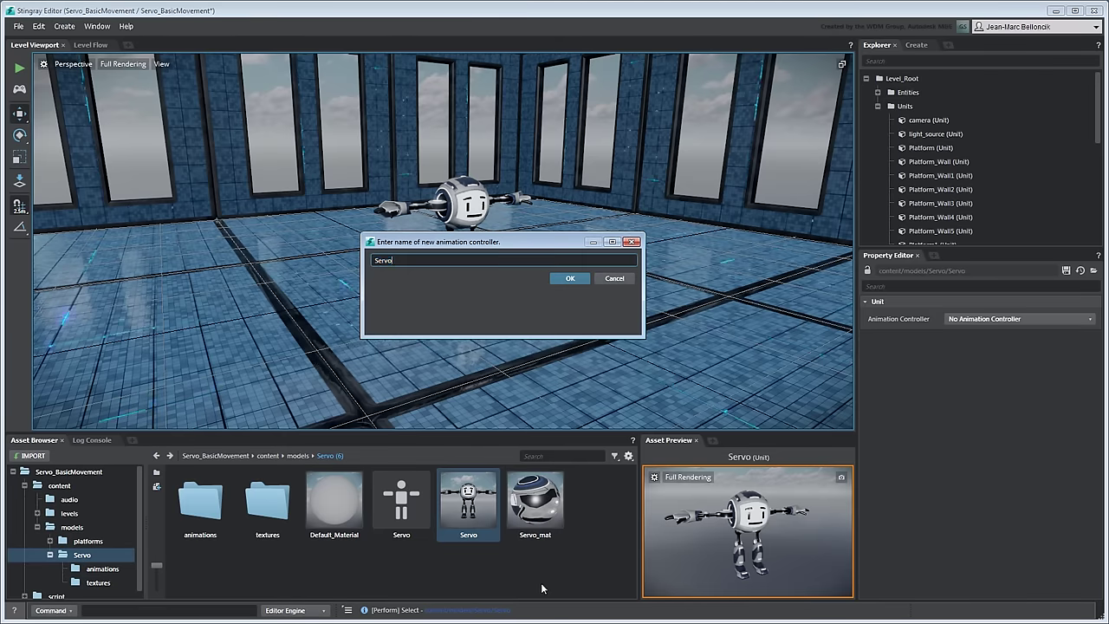
type("_anim_controller")
key("Return")
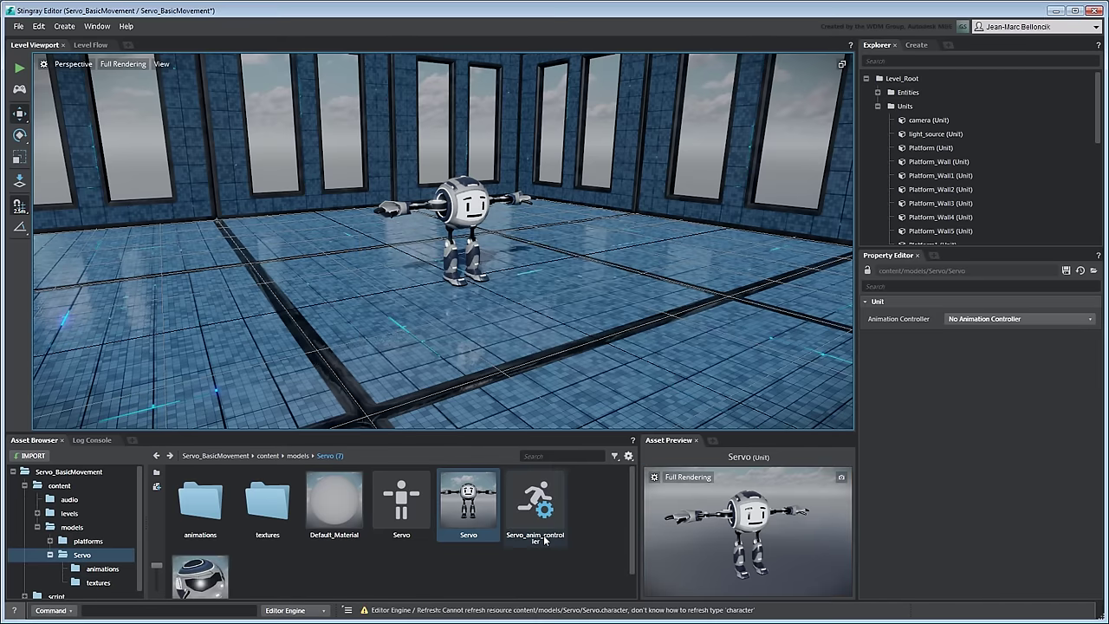
Step: Open Servo_anim_controller, dock its editor into the layout, and orient the level view toward the robot
double_click(533, 500)
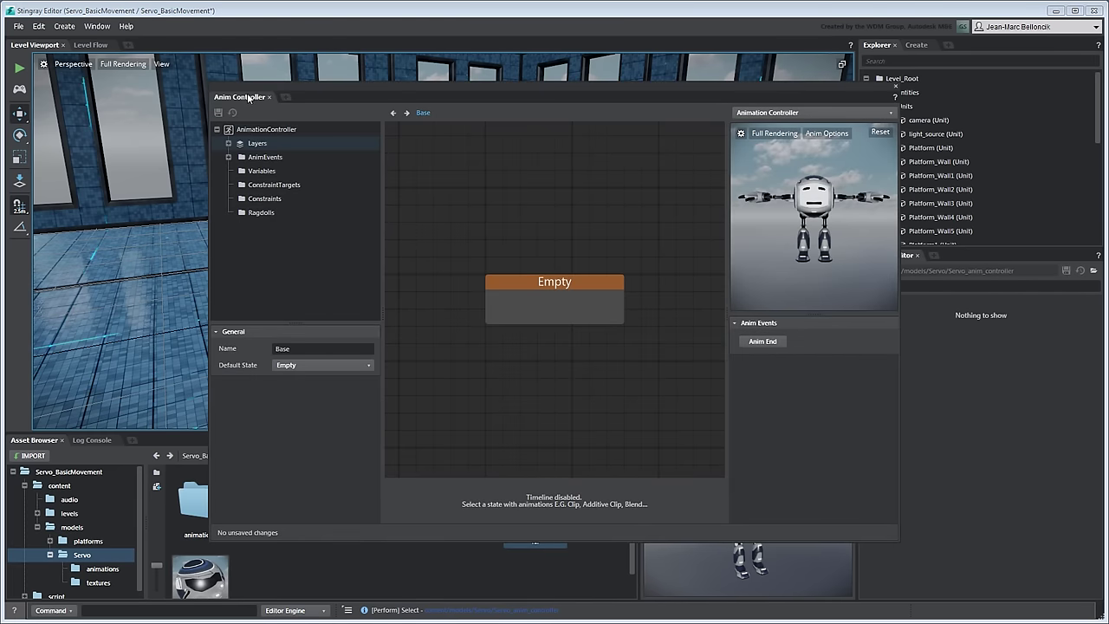
left_click_drag(248, 102, 852, 62)
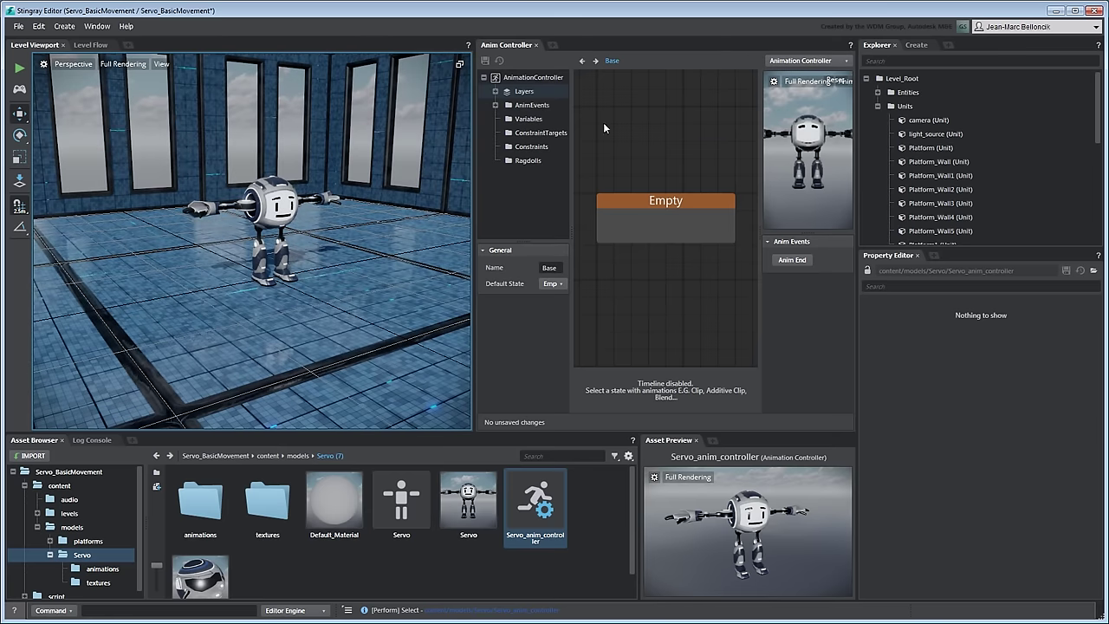
left_click_drag(375, 173, 346, 156, "alt")
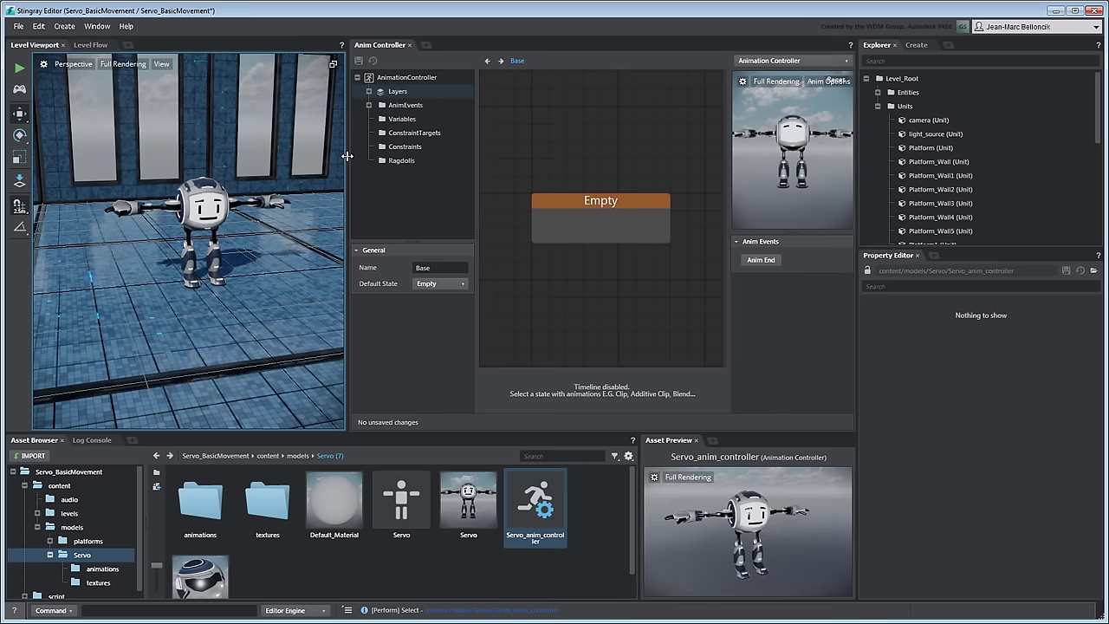
scroll(792, 152, "up", 3)
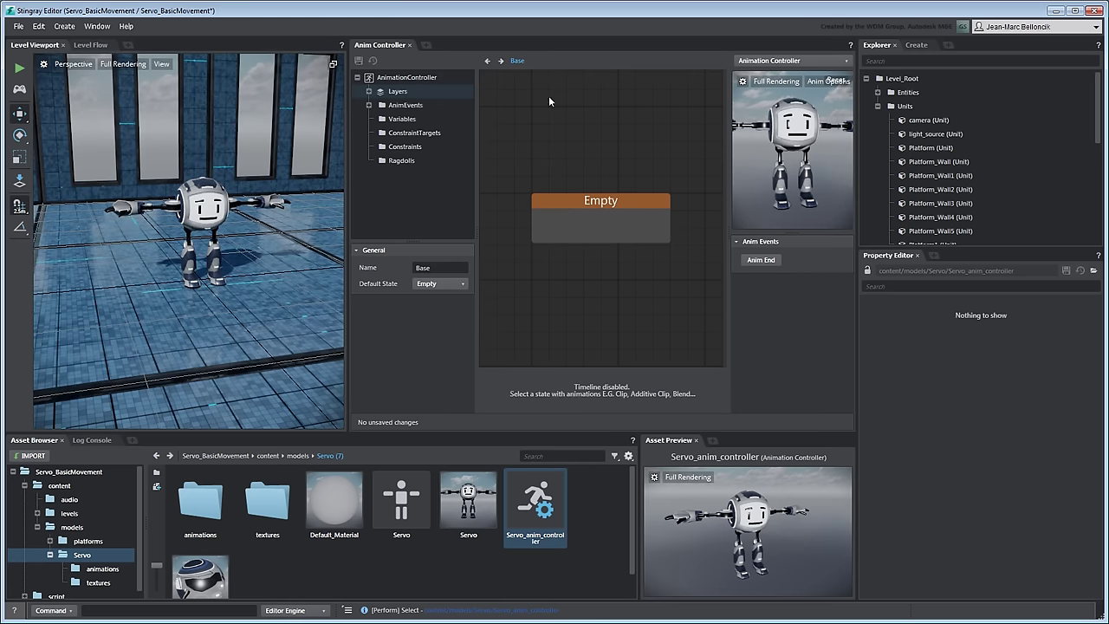
Step: Preview the Servo unit in the editor animation_preview level, face the robot, and expand Layers
left_click(436, 78)
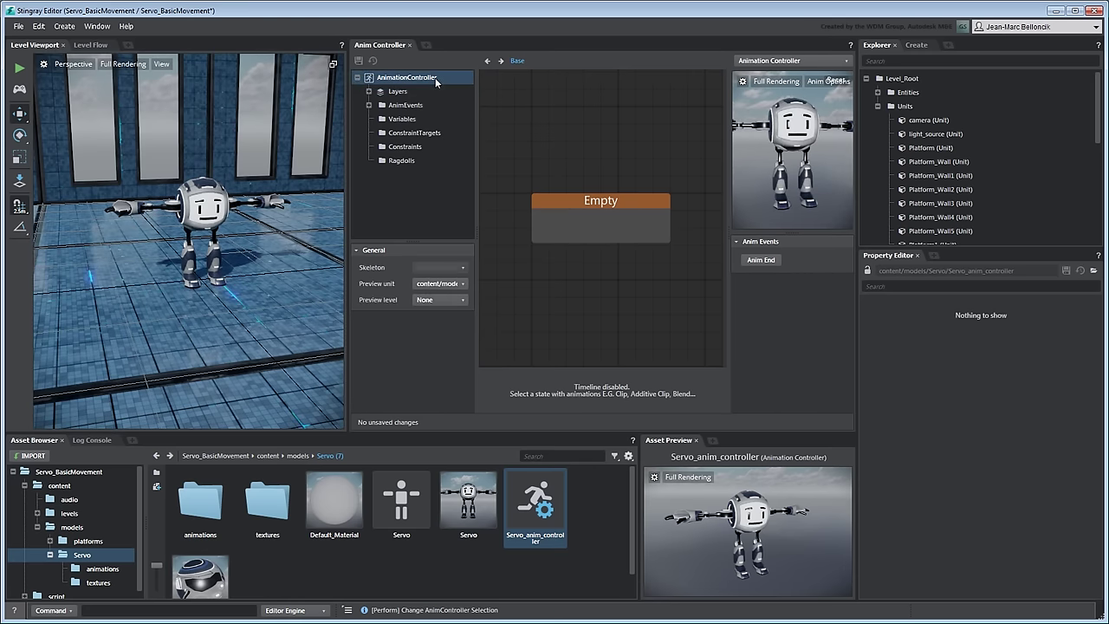
left_click(462, 284)
left_click(462, 300)
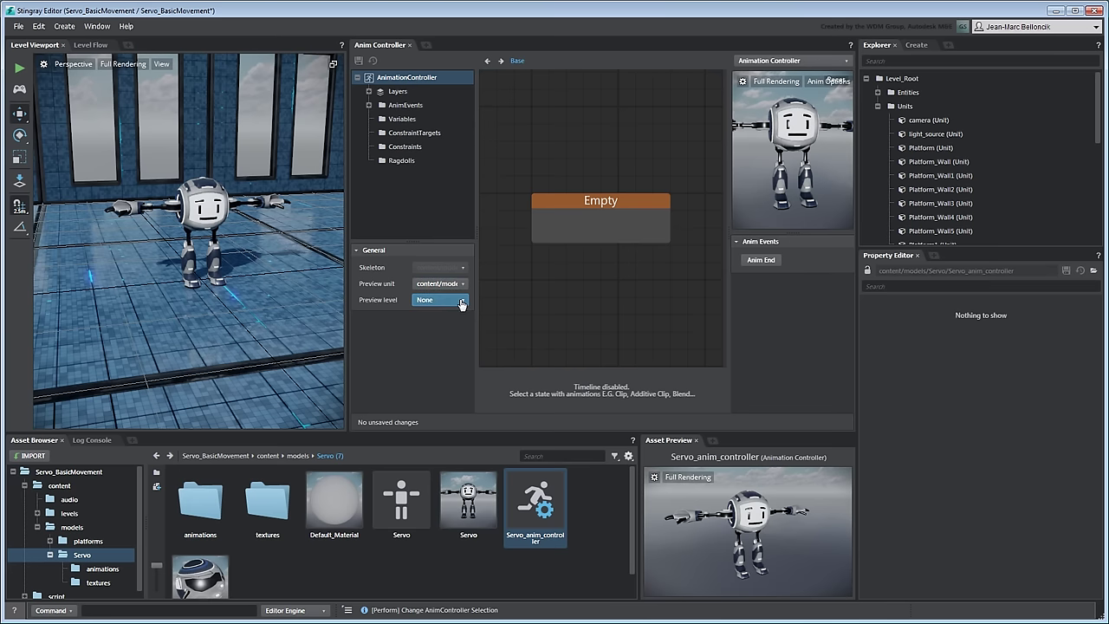
left_click(462, 301)
left_click(458, 317)
left_click_drag(763, 150, 777, 163)
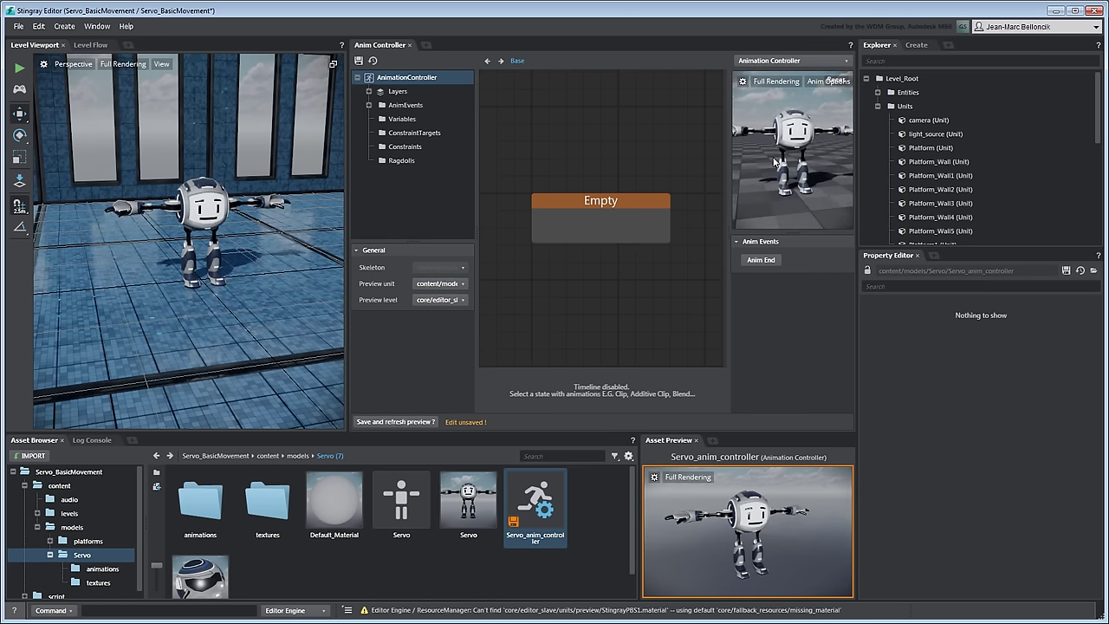
left_click(369, 91)
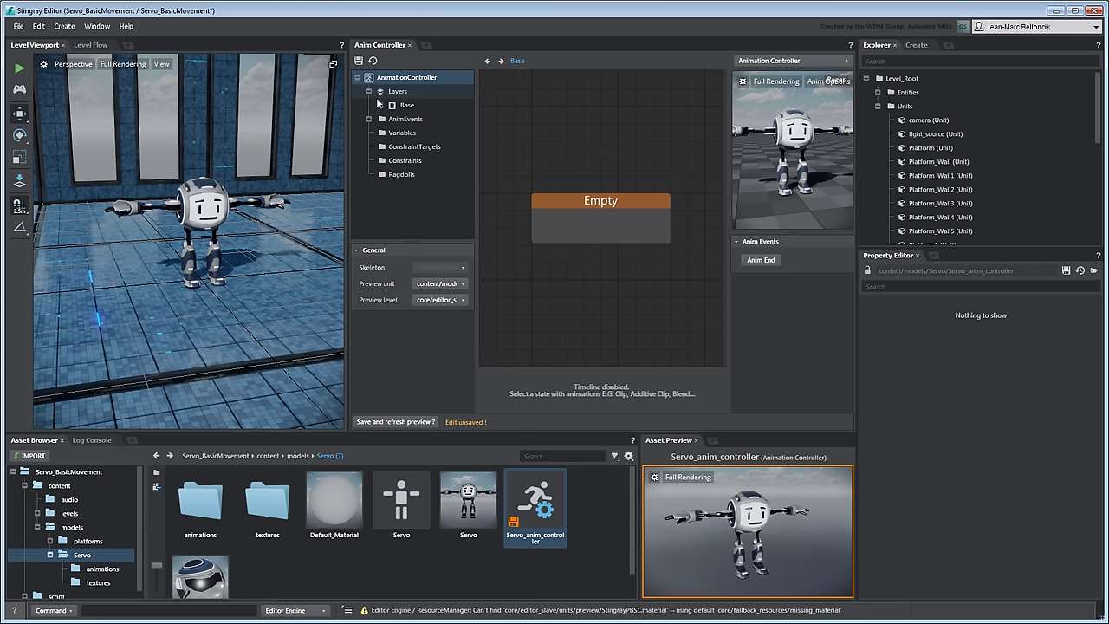
Step: Delete the Empty state and drag Servo_Idle and Servo_Run from the animations folder into the graph
left_click(380, 105)
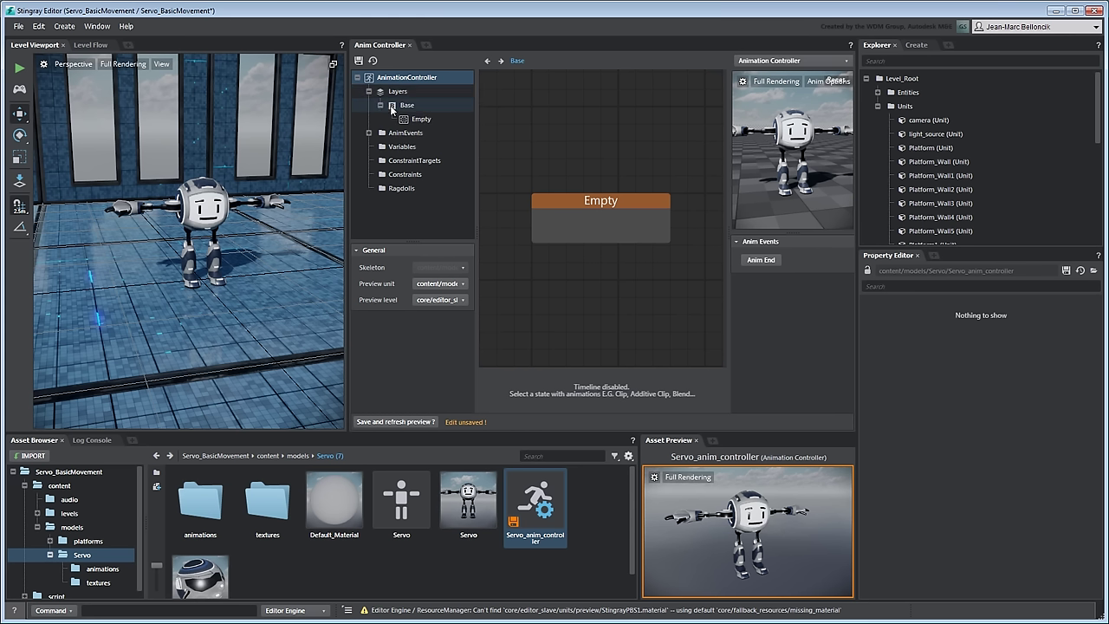
left_click(424, 118)
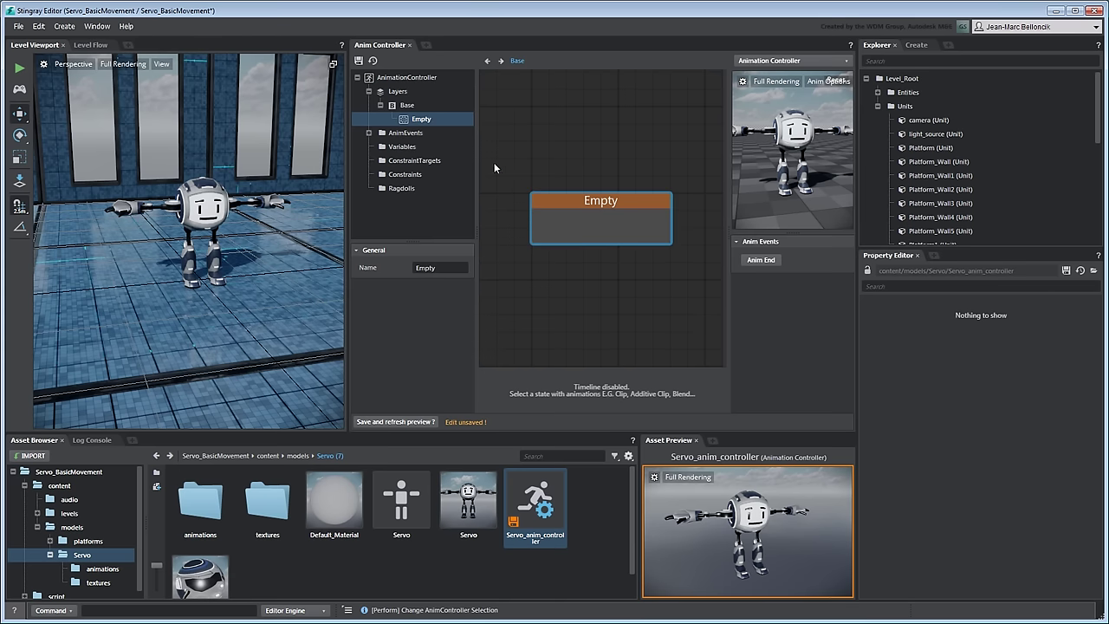
key("Delete")
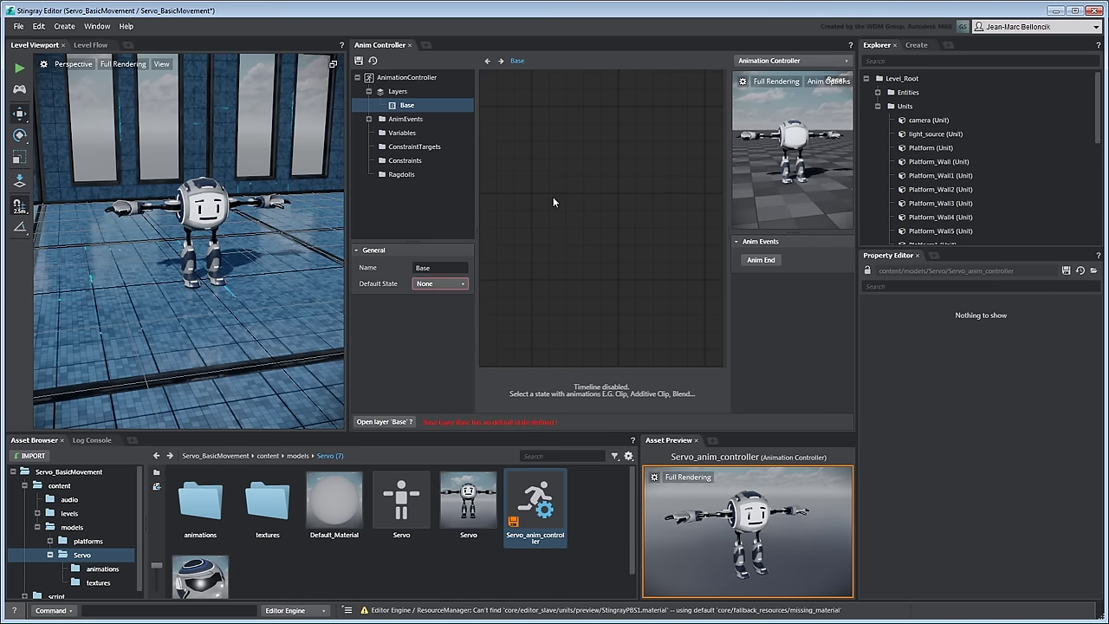
double_click(220, 504)
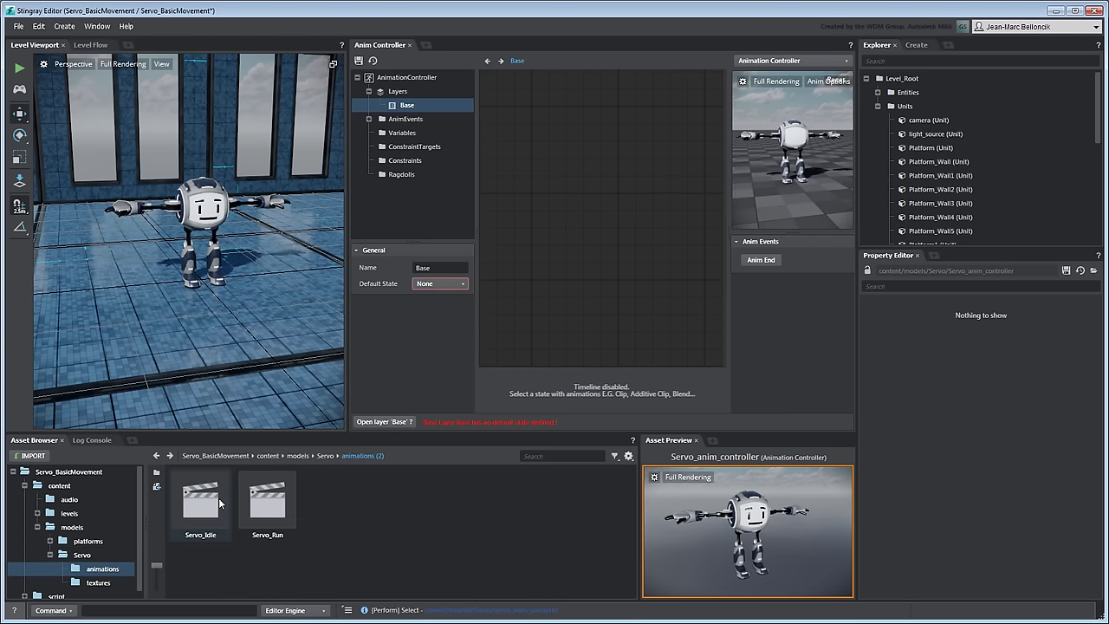
left_click_drag(208, 502, 531, 194)
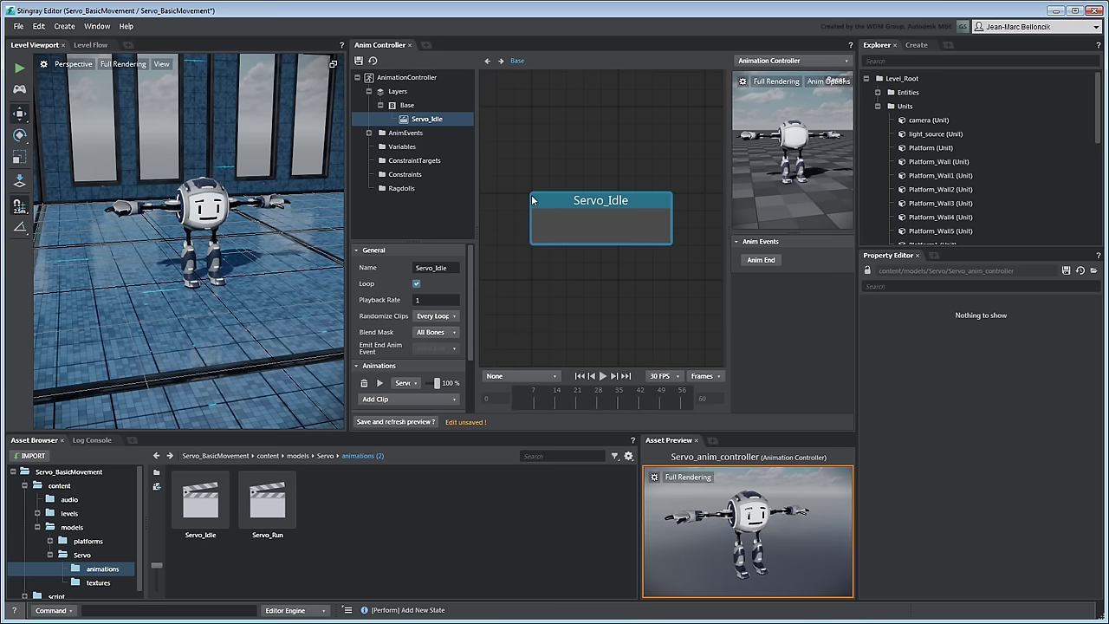
scroll(587, 284, "down", 3)
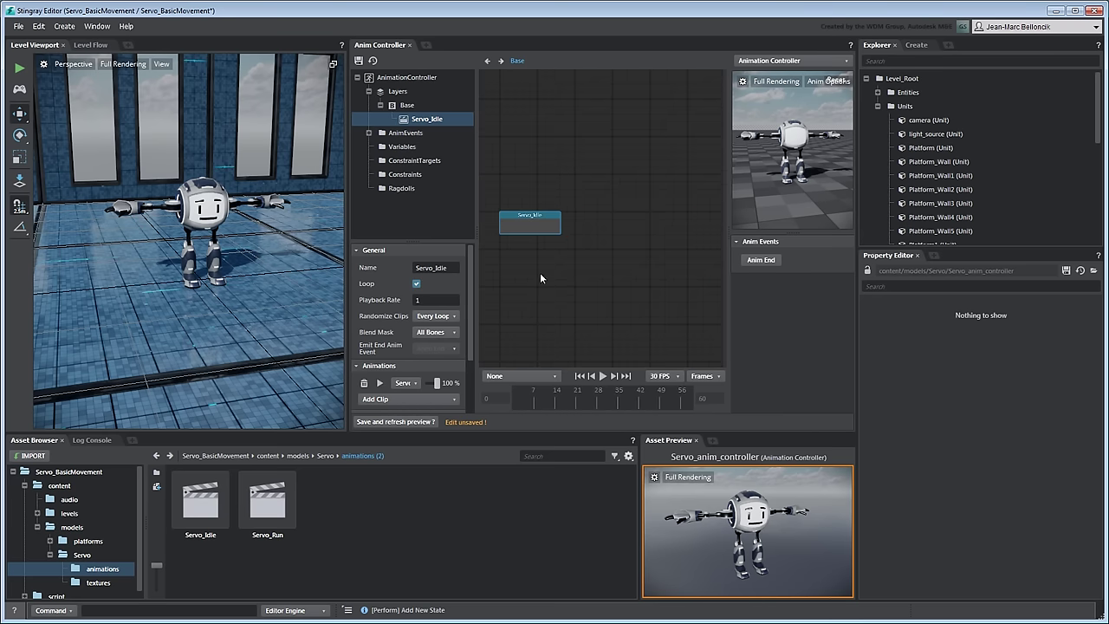
left_click_drag(262, 496, 631, 215)
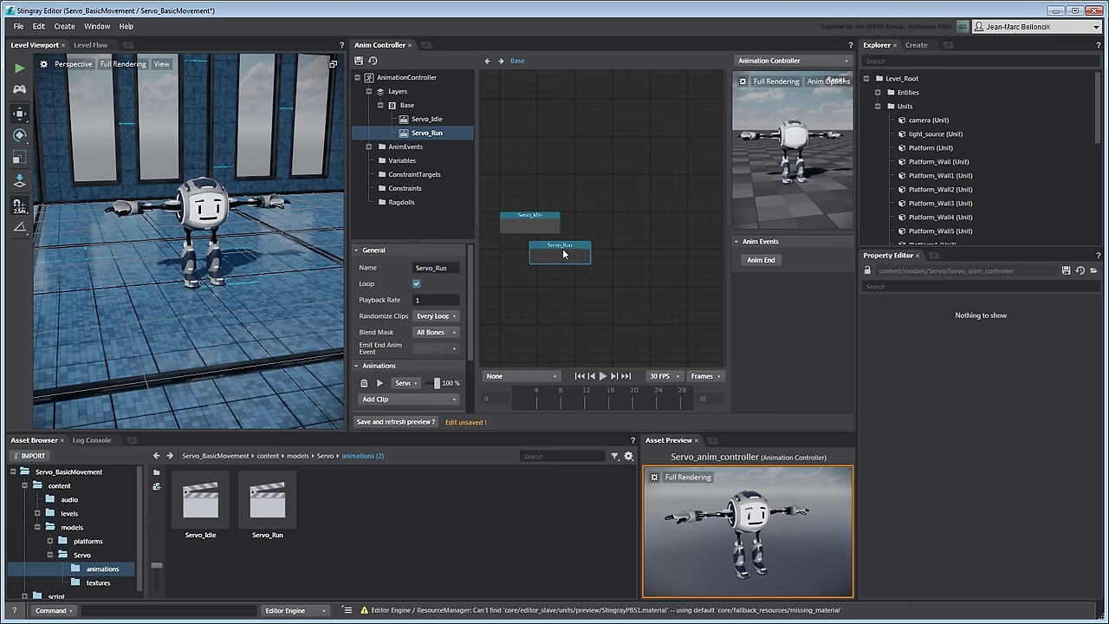
Step: Line up Servo_Idle and Servo_Run side by side, frame them, and widen the editor panels
left_click_drag(565, 247, 659, 222)
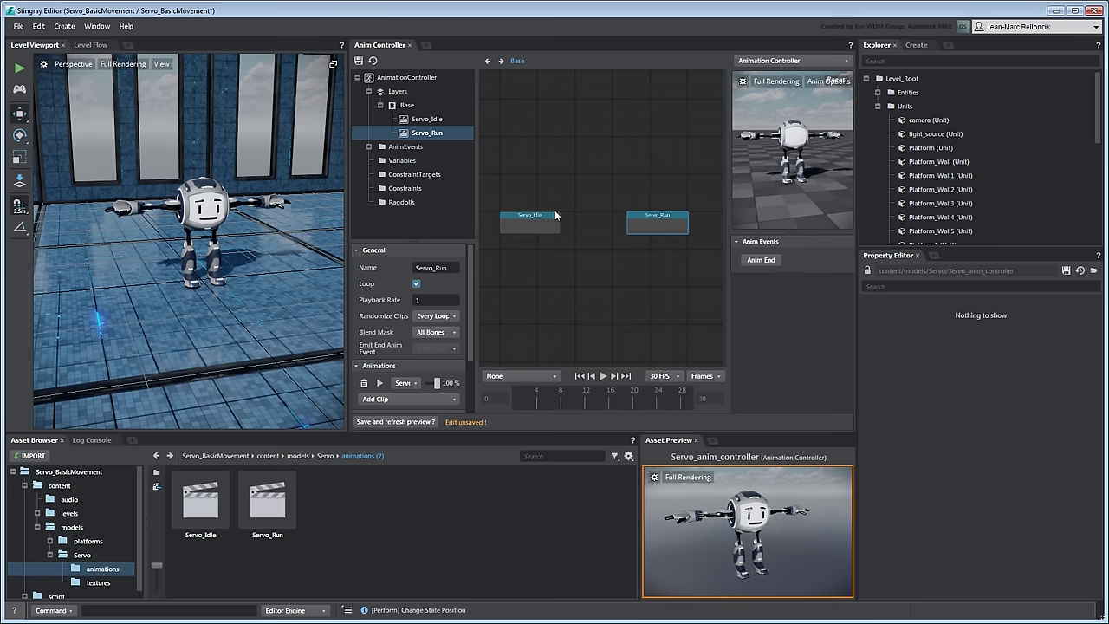
left_click_drag(545, 214, 589, 214)
left_click_drag(521, 159, 705, 260)
key("f")
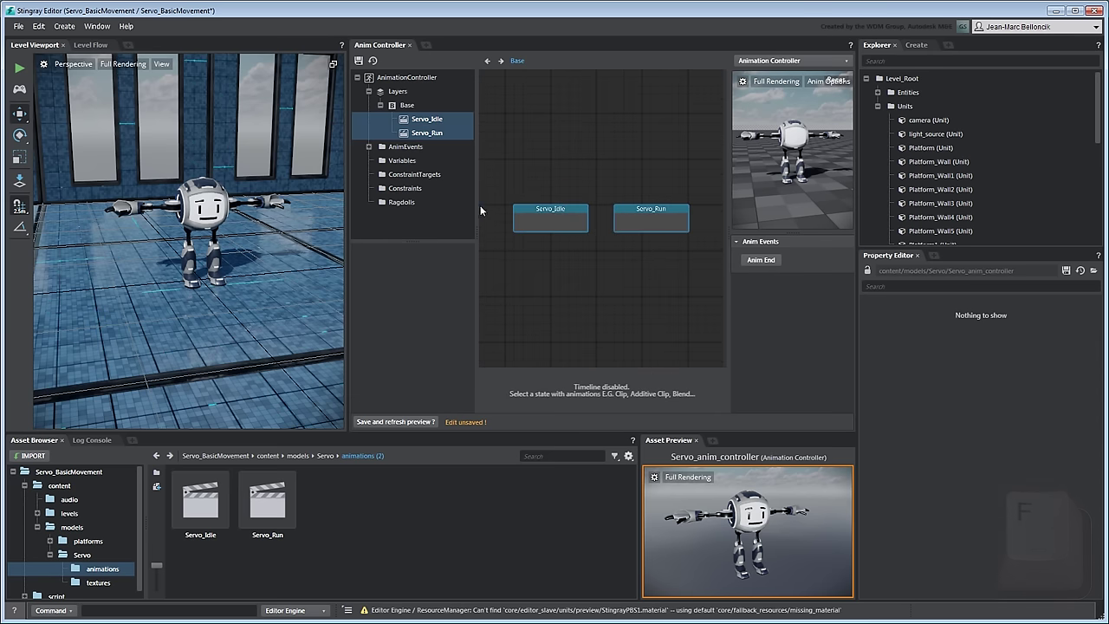
left_click_drag(347, 194, 282, 195)
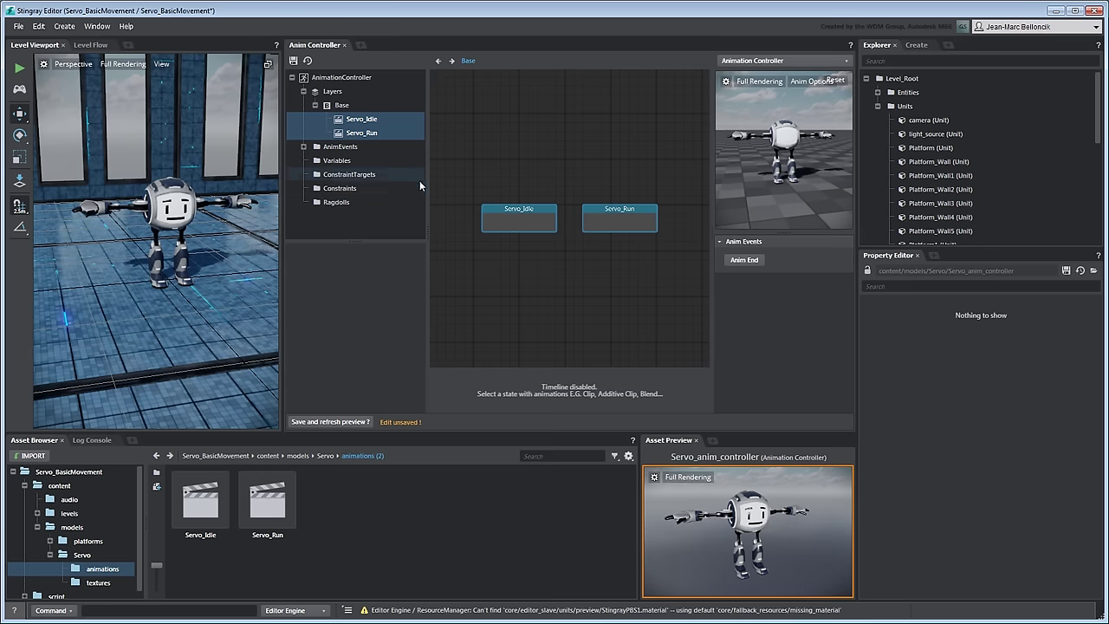
left_click_drag(424, 186, 468, 183)
Step: Save the controller, then set the Base layer's Default State to Servo_Run and save again
left_click(530, 208)
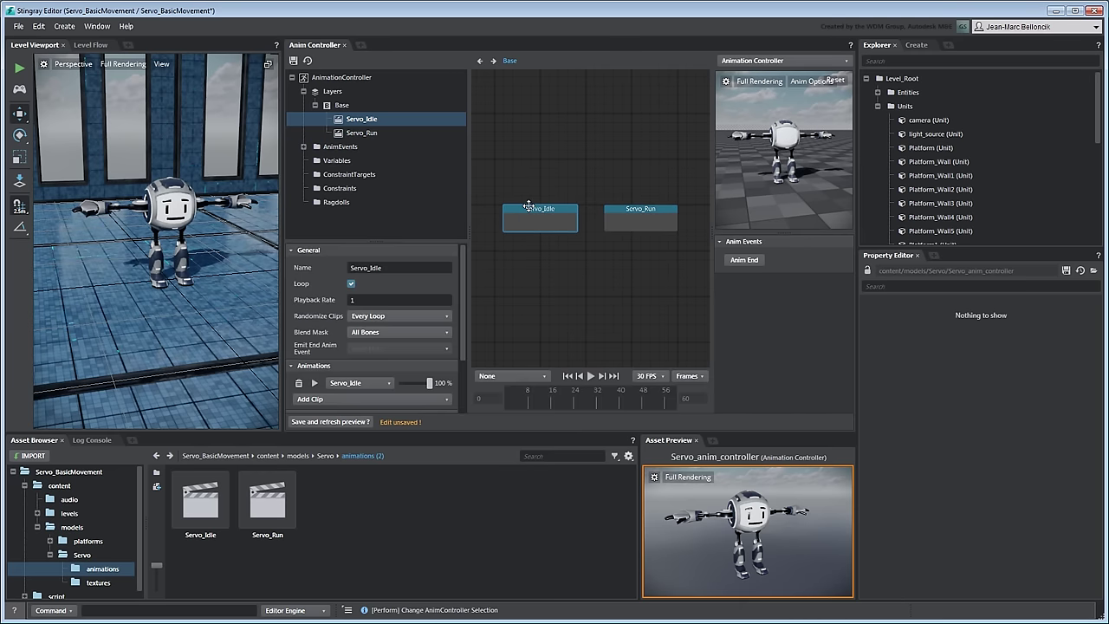
left_click(362, 423)
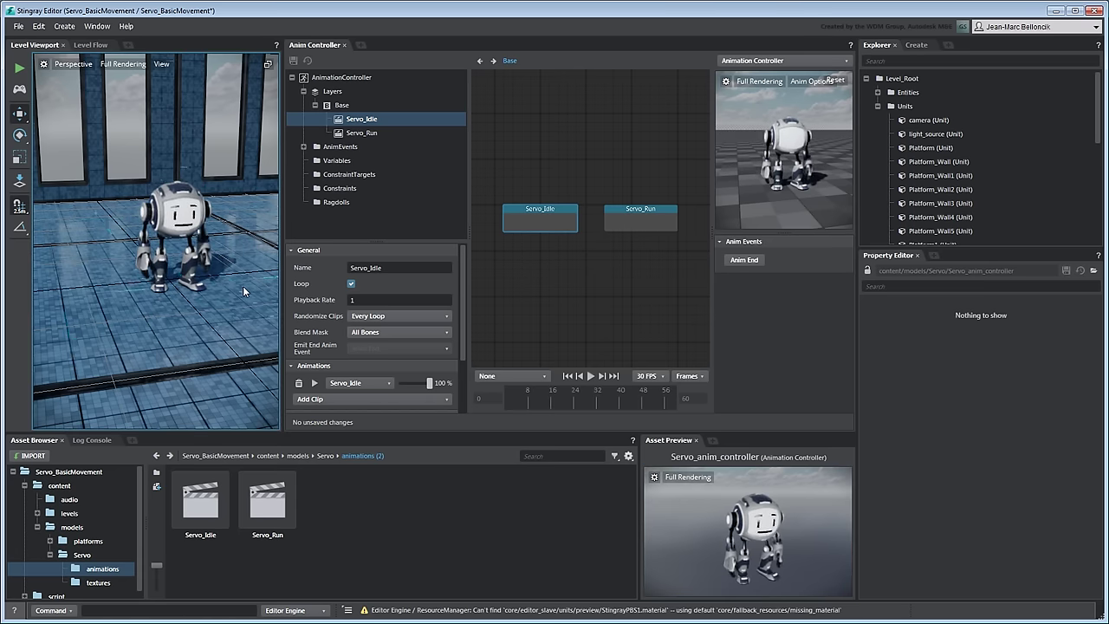
left_click(344, 107)
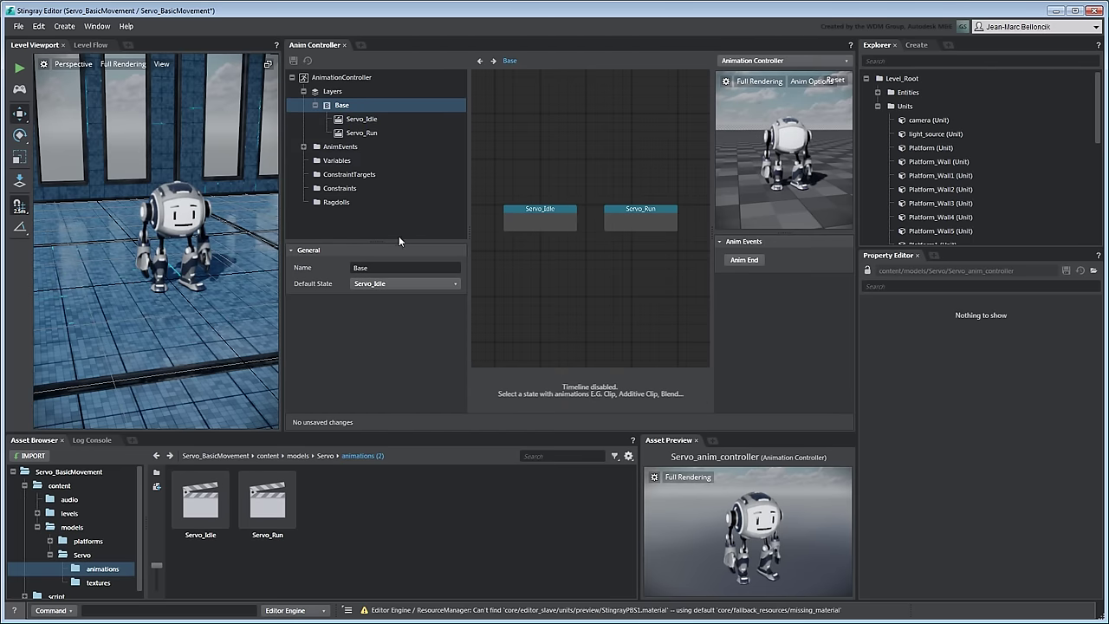
left_click(415, 285)
left_click(402, 307)
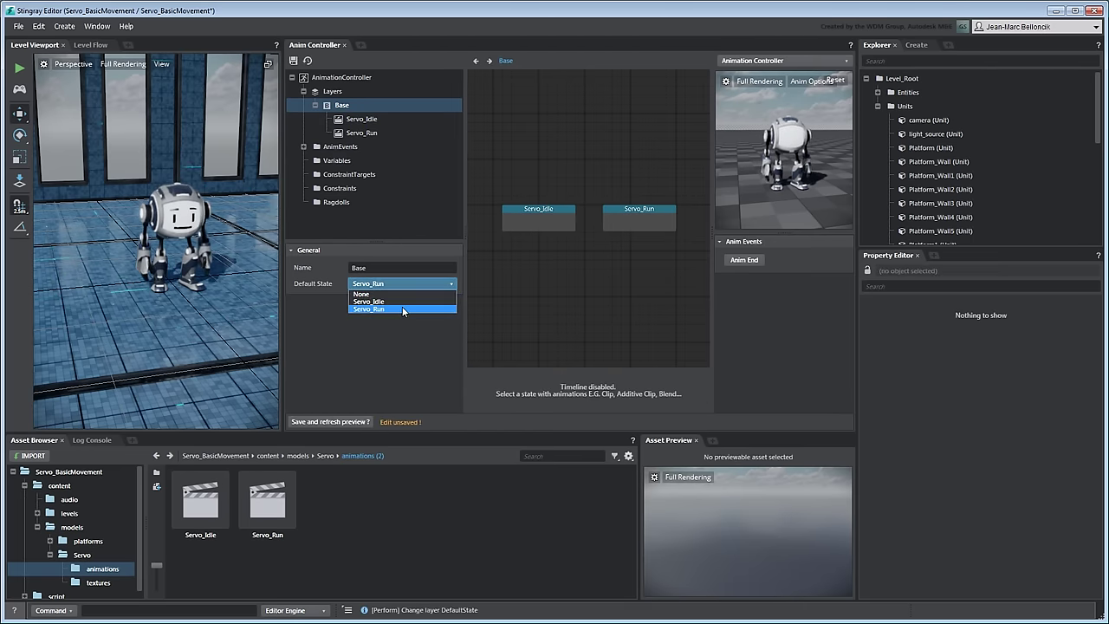
left_click(355, 422)
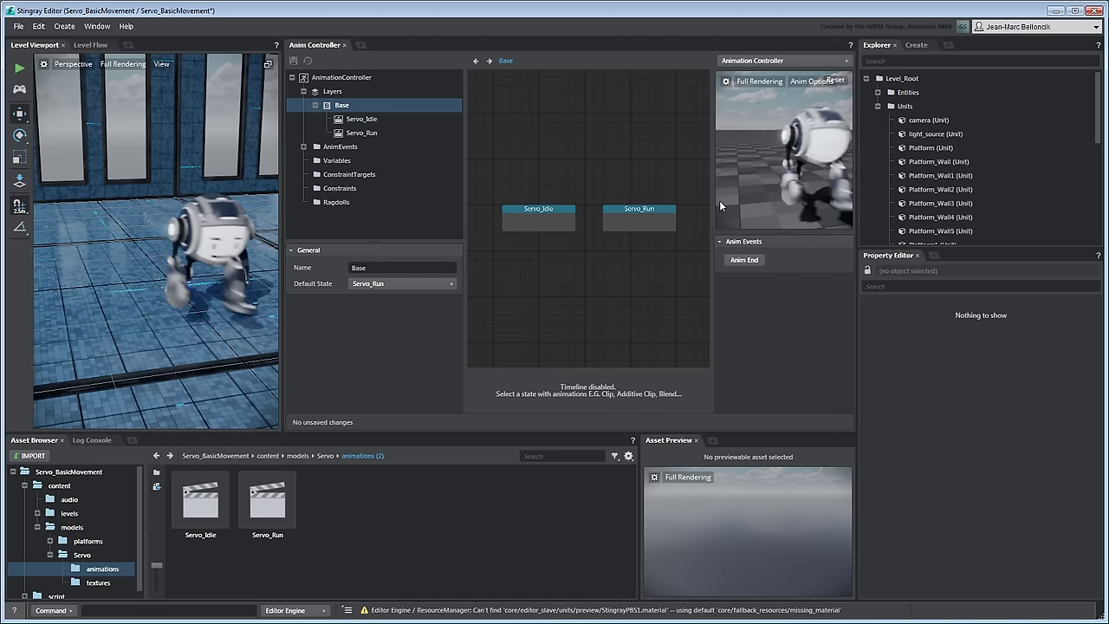
Step: Set the Servo skeleton's Root Motion Bone to Servo_Reference and save the skeleton
left_click(159, 456)
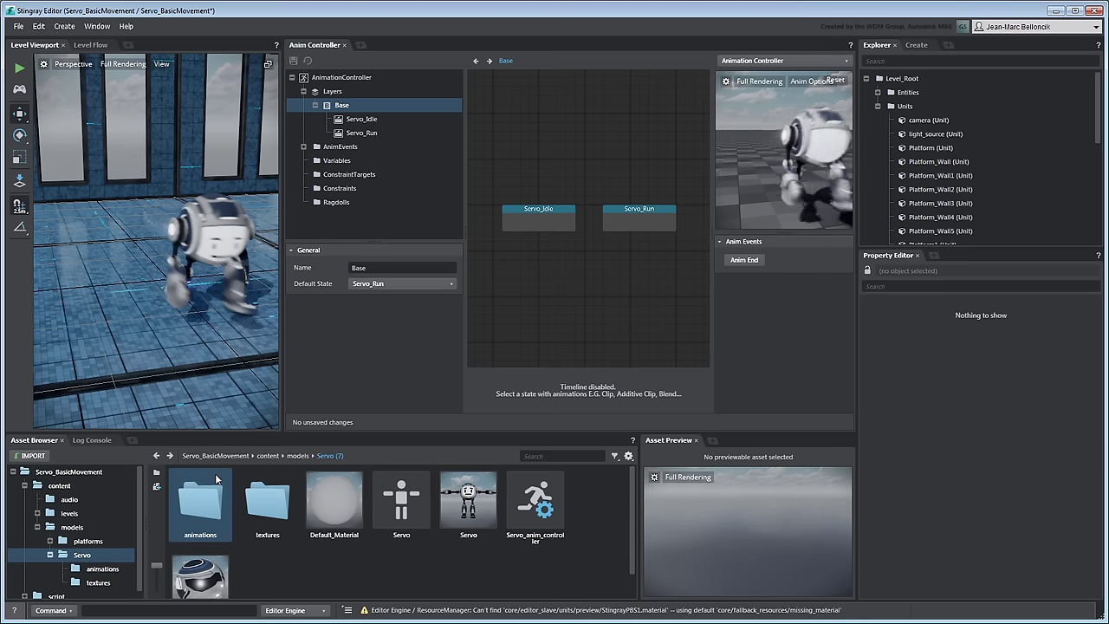
left_click(399, 508)
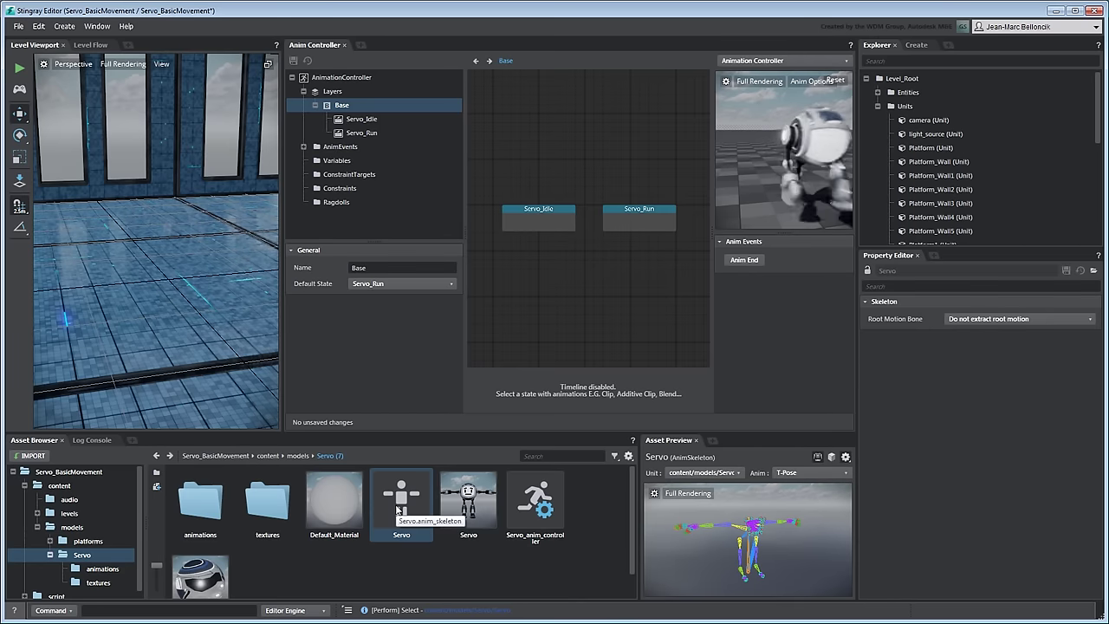
left_click(979, 321)
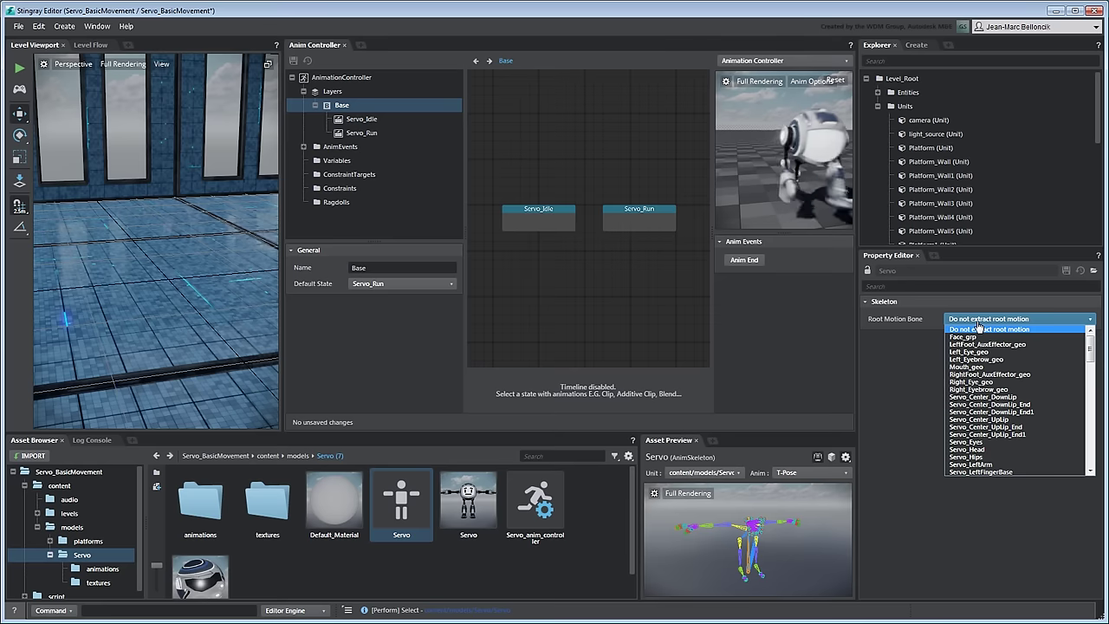
scroll(984, 367, "down", 5)
scroll(983, 368, "down", 5)
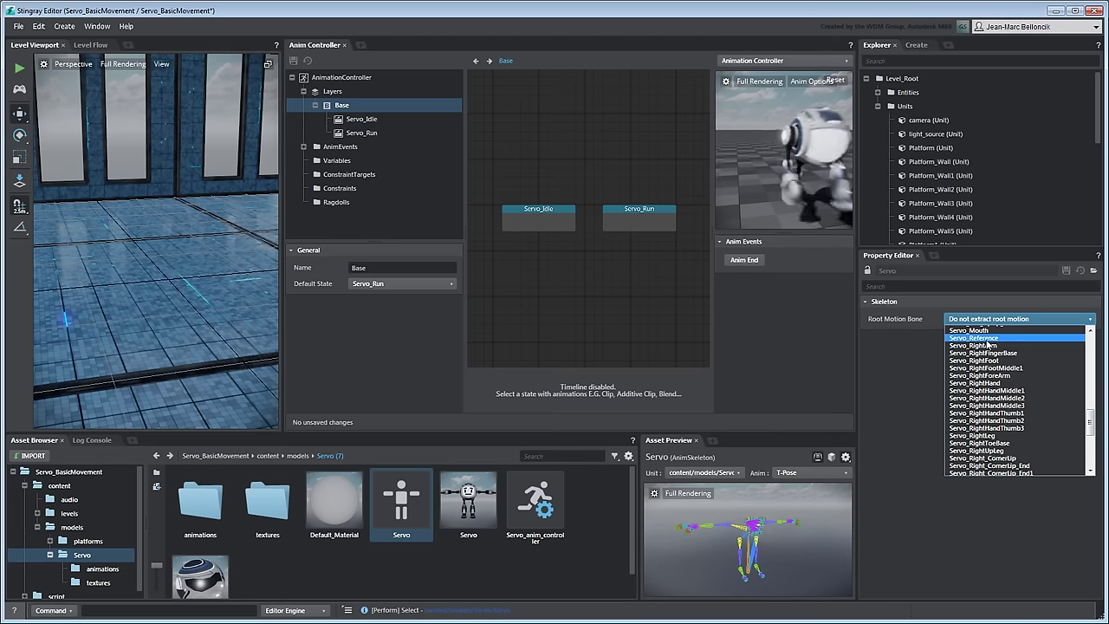
left_click(986, 339)
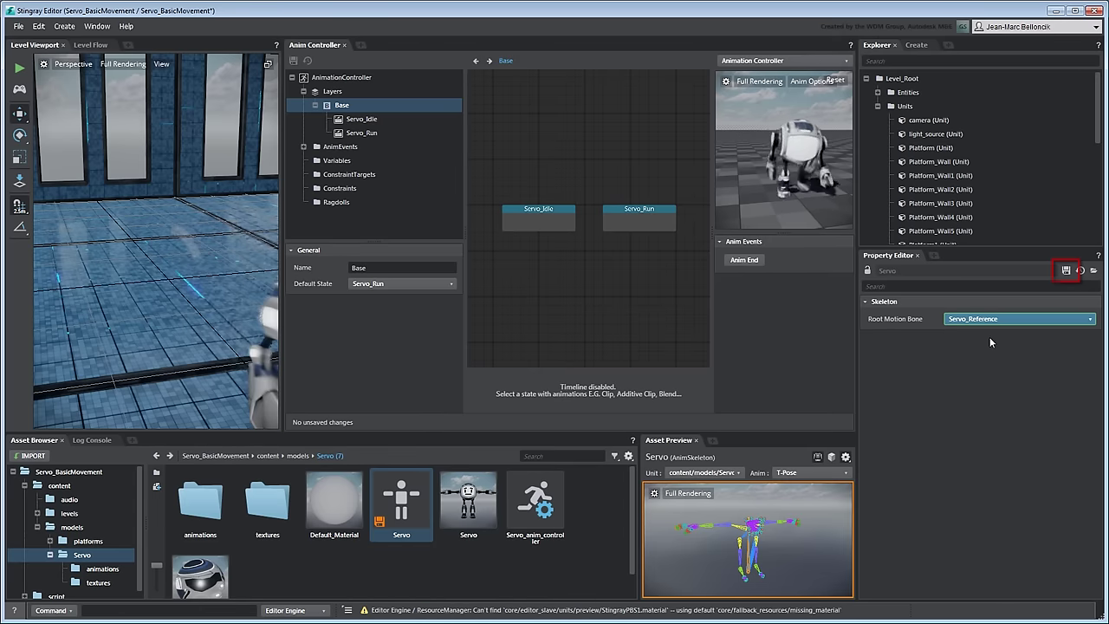
left_click(1069, 273)
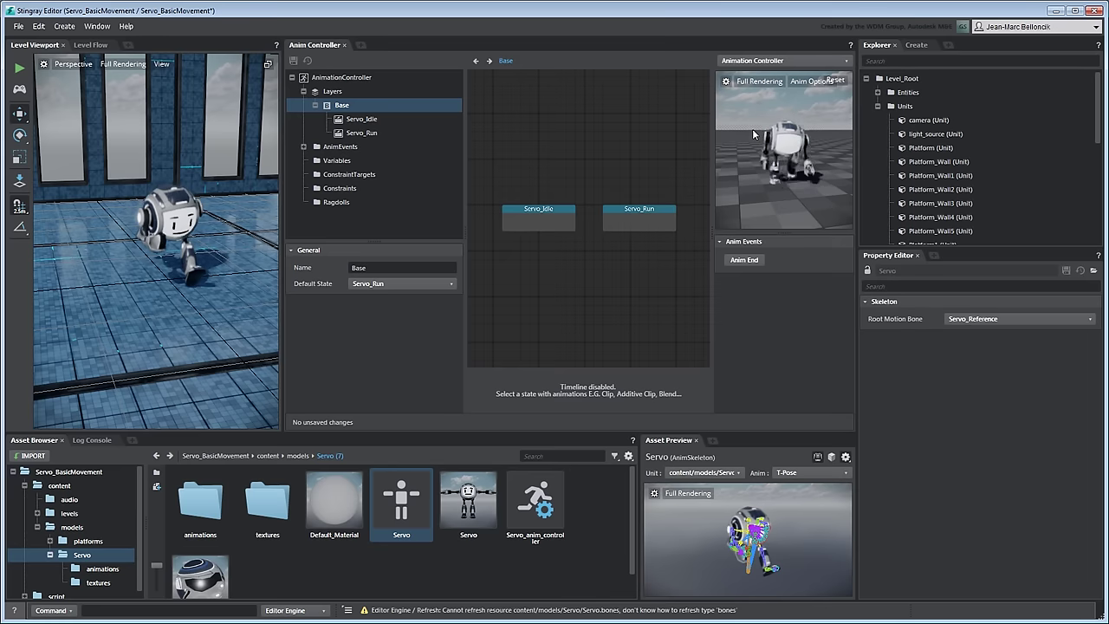
Step: Toggle root motion in the preview's Anim Options, then set Default State to Servo_Idle and save
left_click(793, 83)
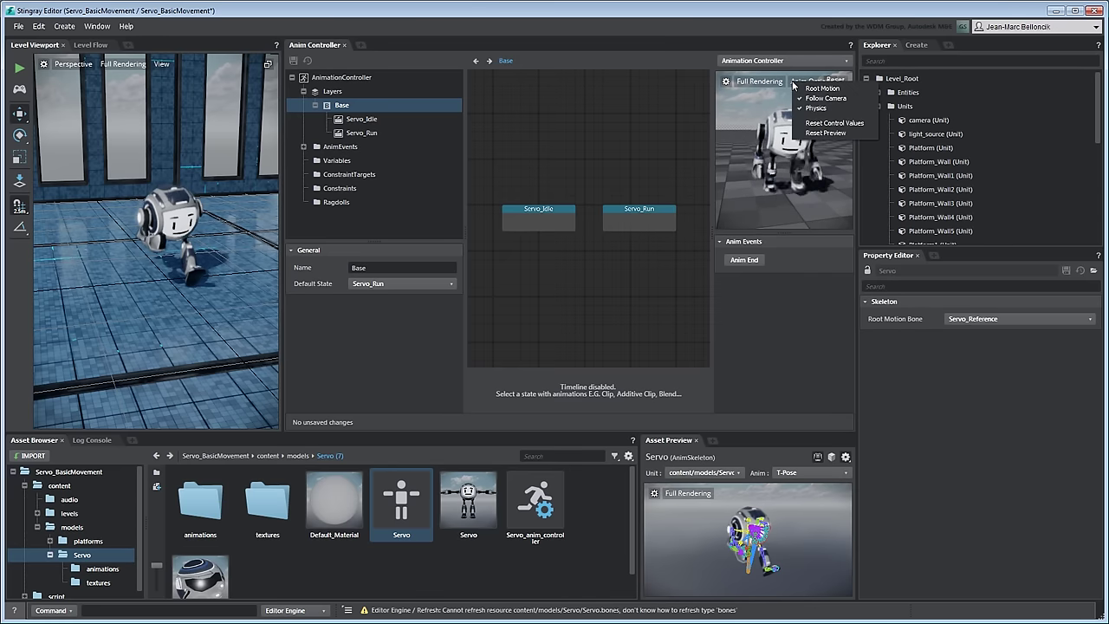
left_click(841, 84)
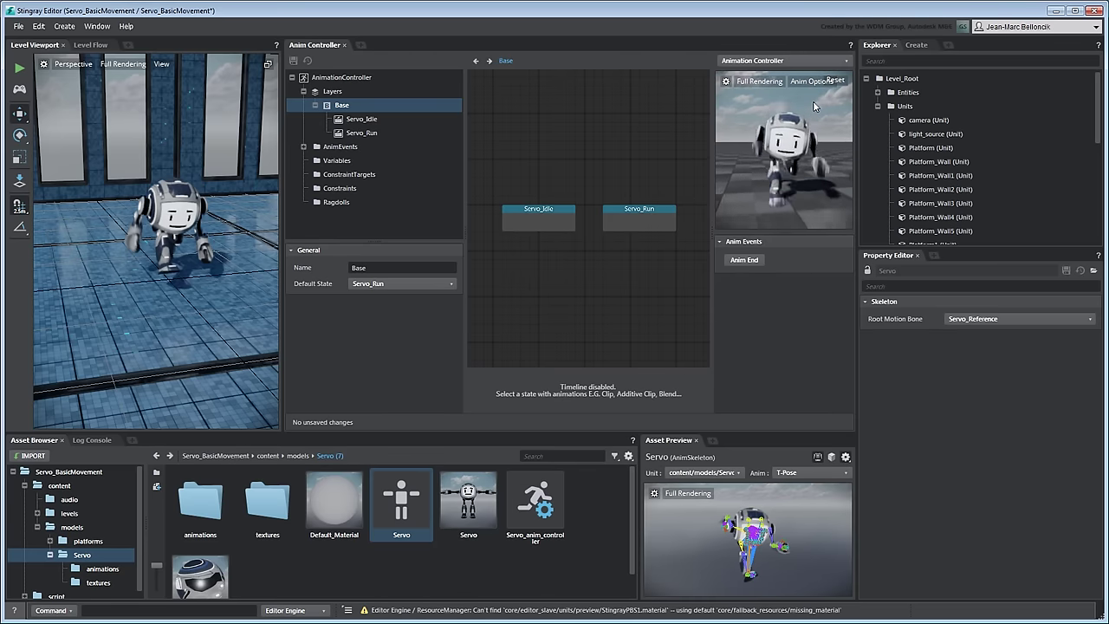
left_click(400, 283)
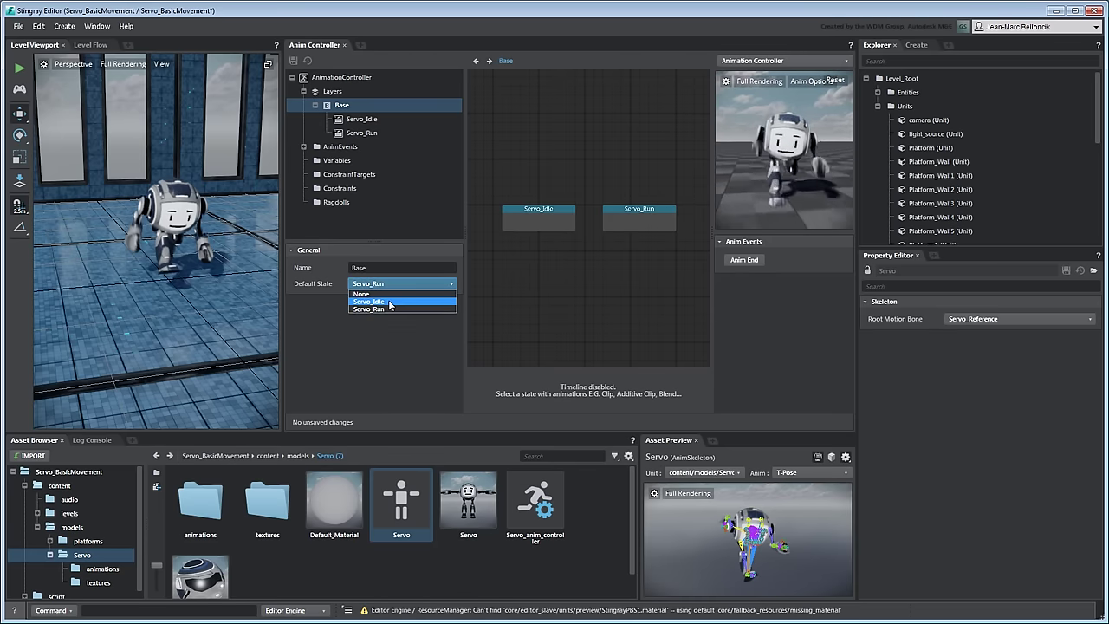
left_click(388, 301)
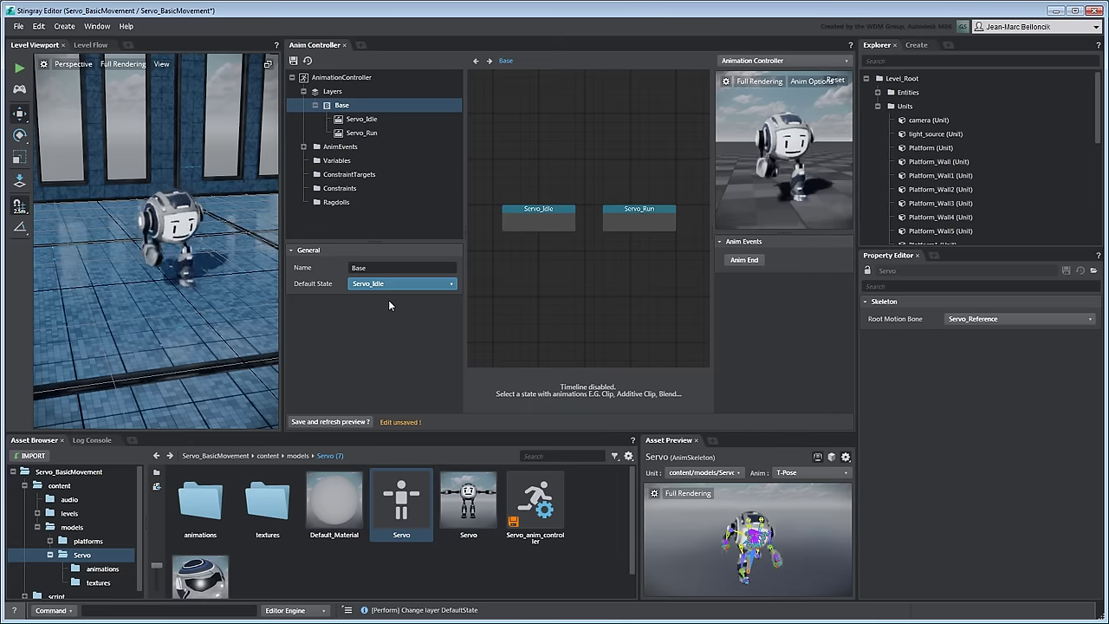
left_click(357, 421)
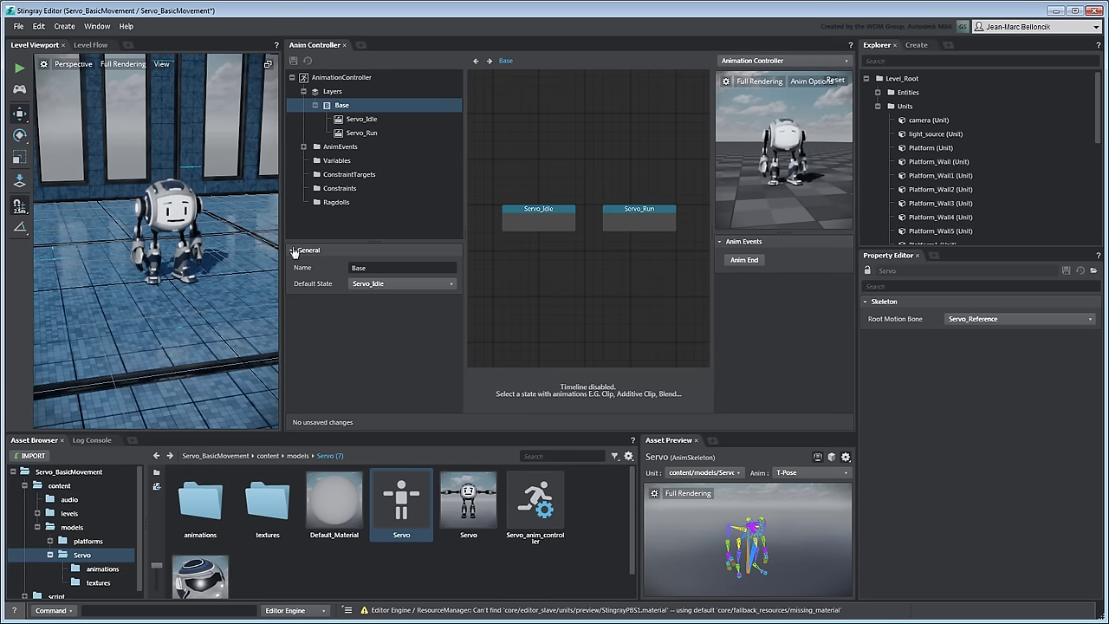
Step: Rename the Anim End event to To_Run
left_click(302, 146)
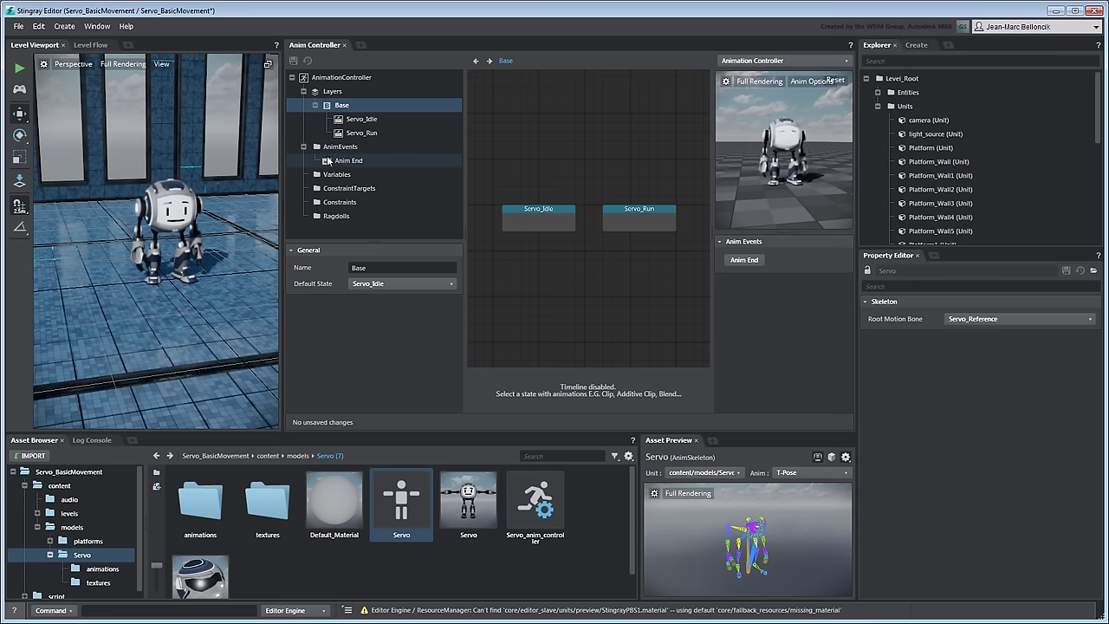
left_click(331, 161)
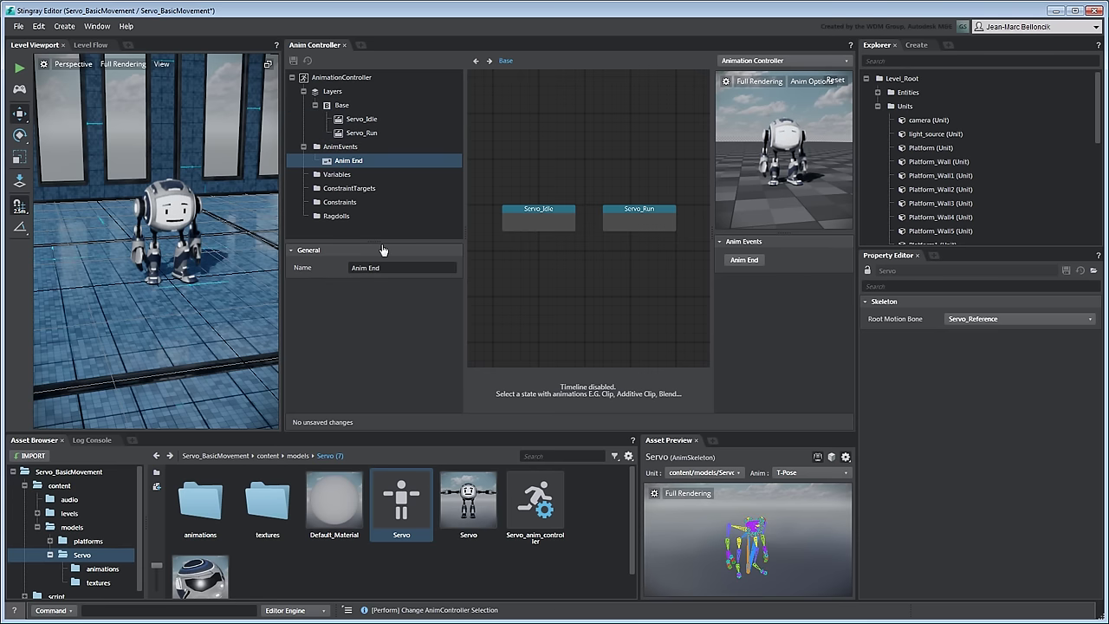
type("To_Run")
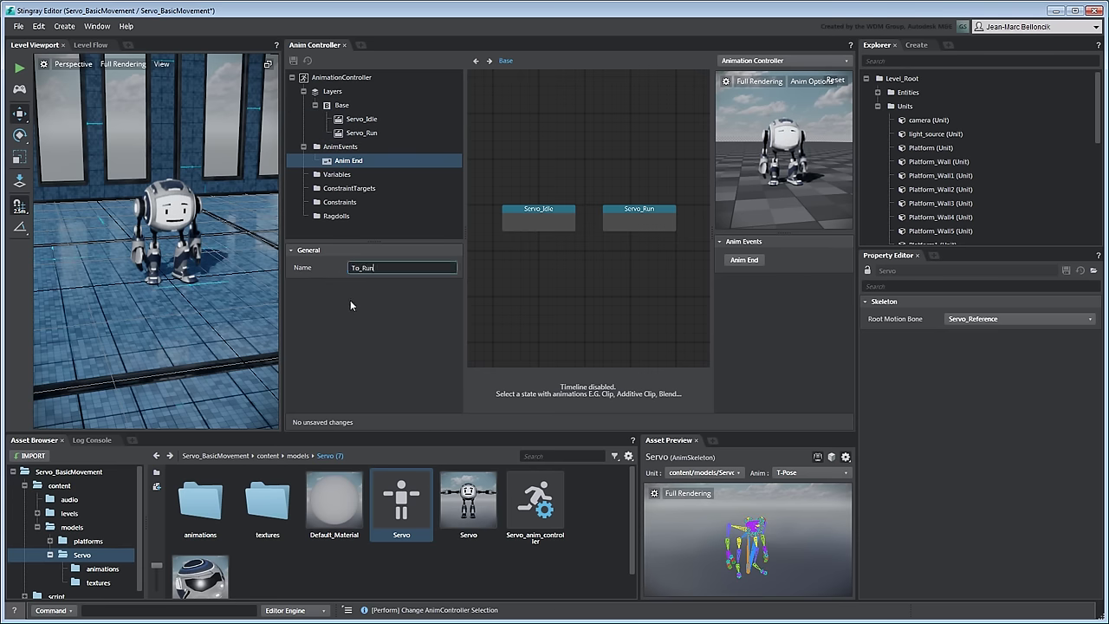
key("Return")
Step: Add a second anim event named To_Idle and save the controller
right_click(341, 149)
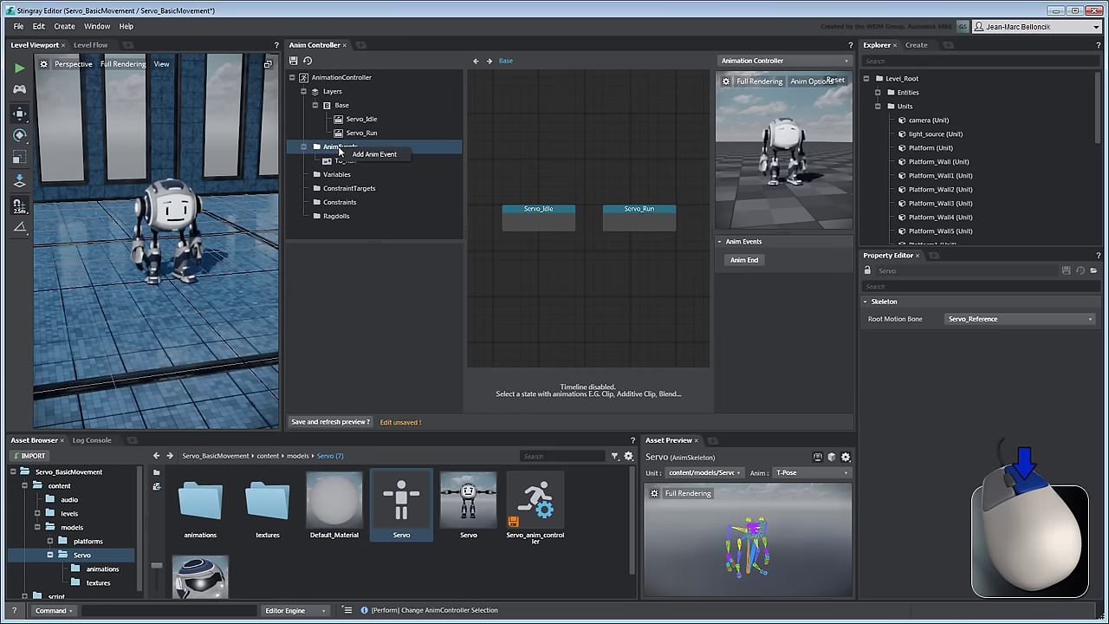
left_click(351, 156)
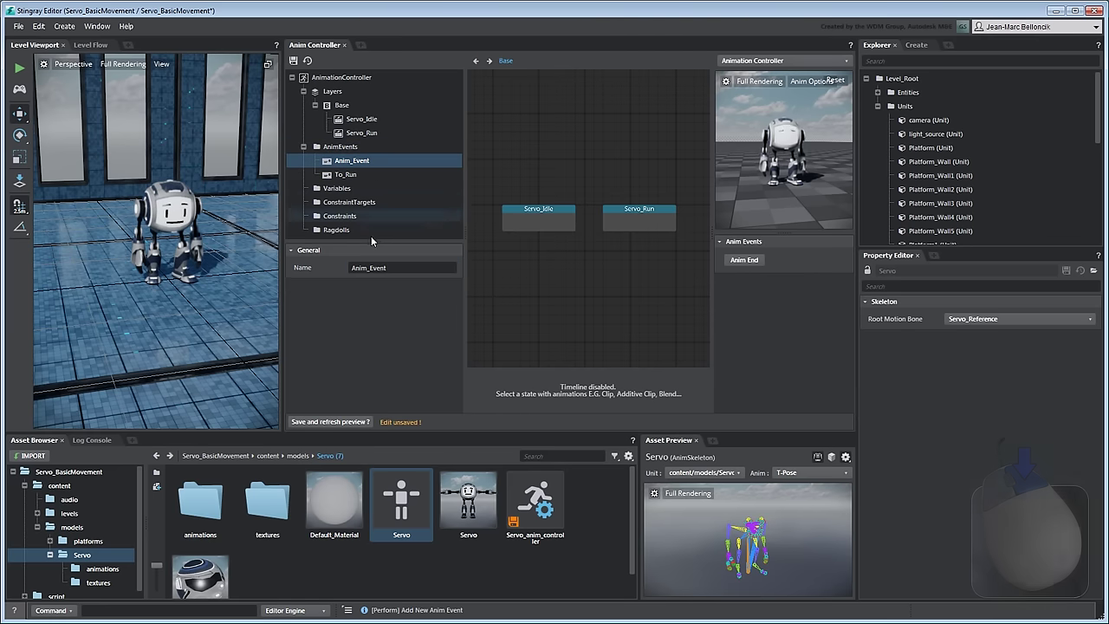
type("To_Idle")
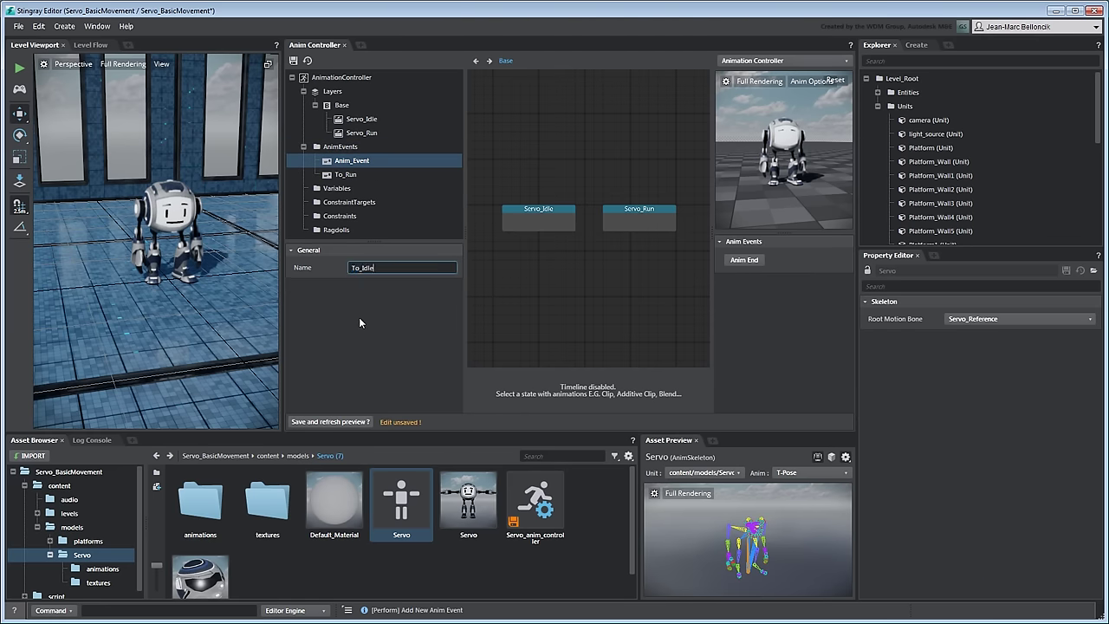
key("Return")
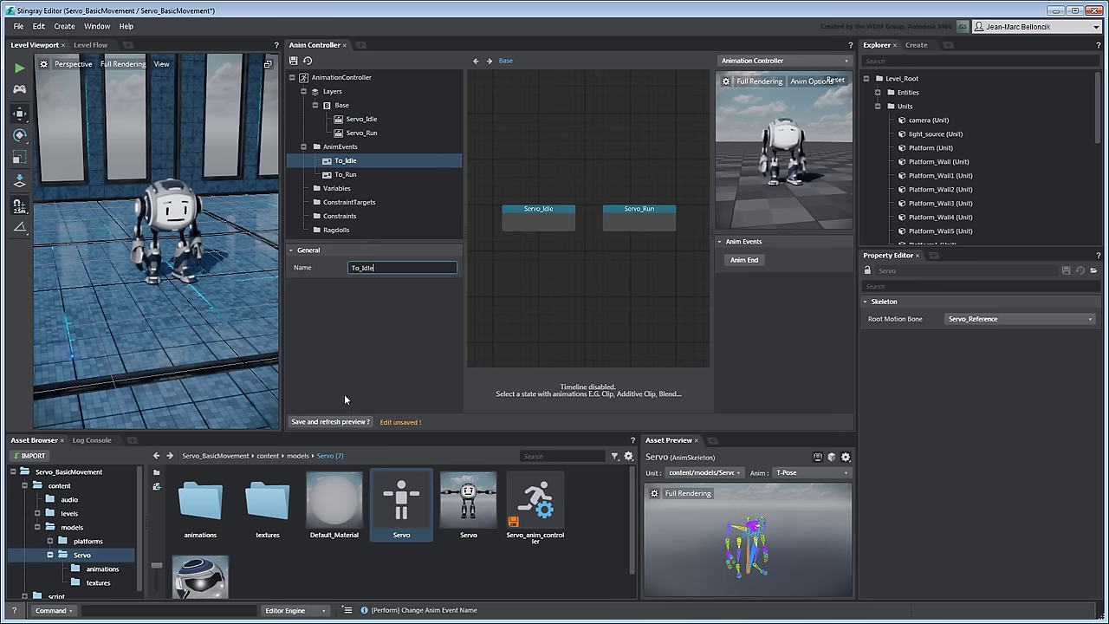
left_click(336, 422)
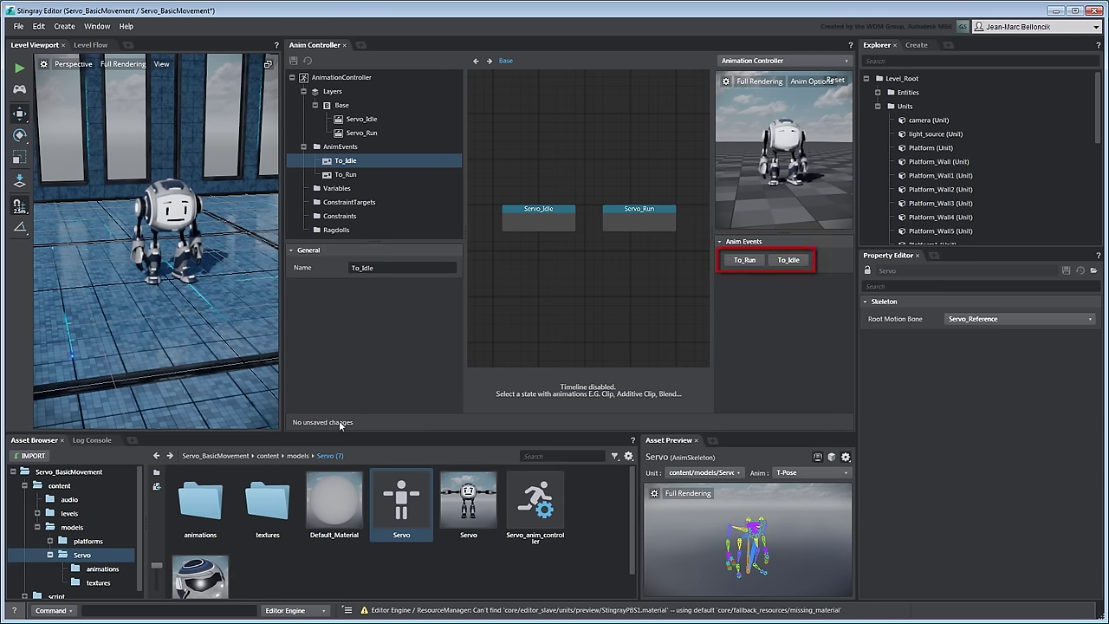
Step: Create a transition from Servo_Idle to Servo_Run triggered on To_Run
left_click_drag(538, 216, 510, 217)
middle_click_drag(578, 258, 596, 256)
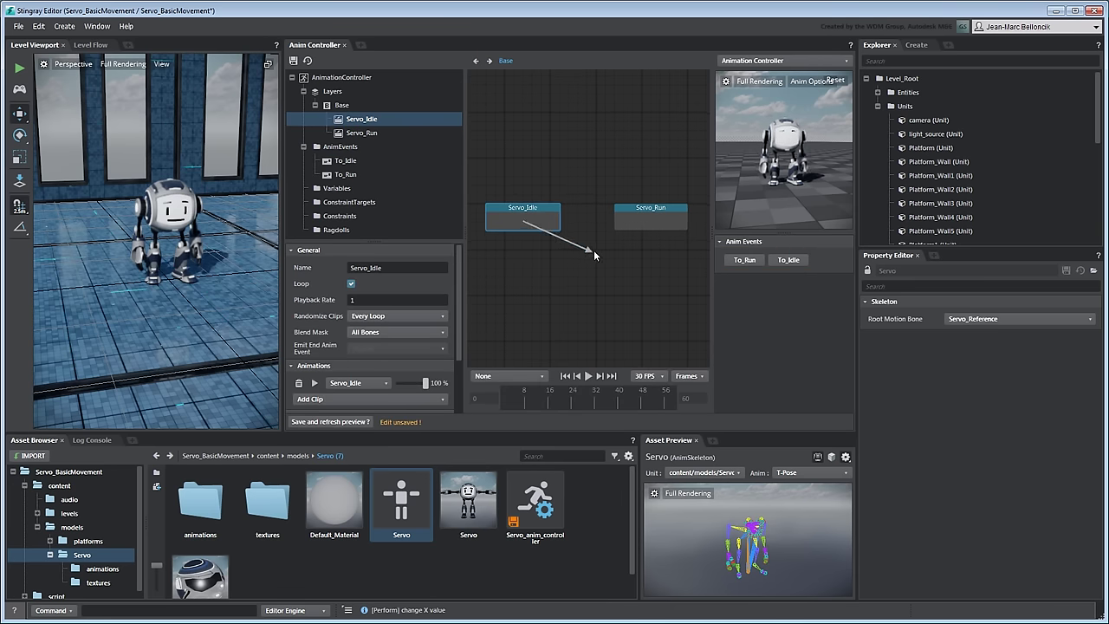
left_click_drag(632, 229, 635, 224)
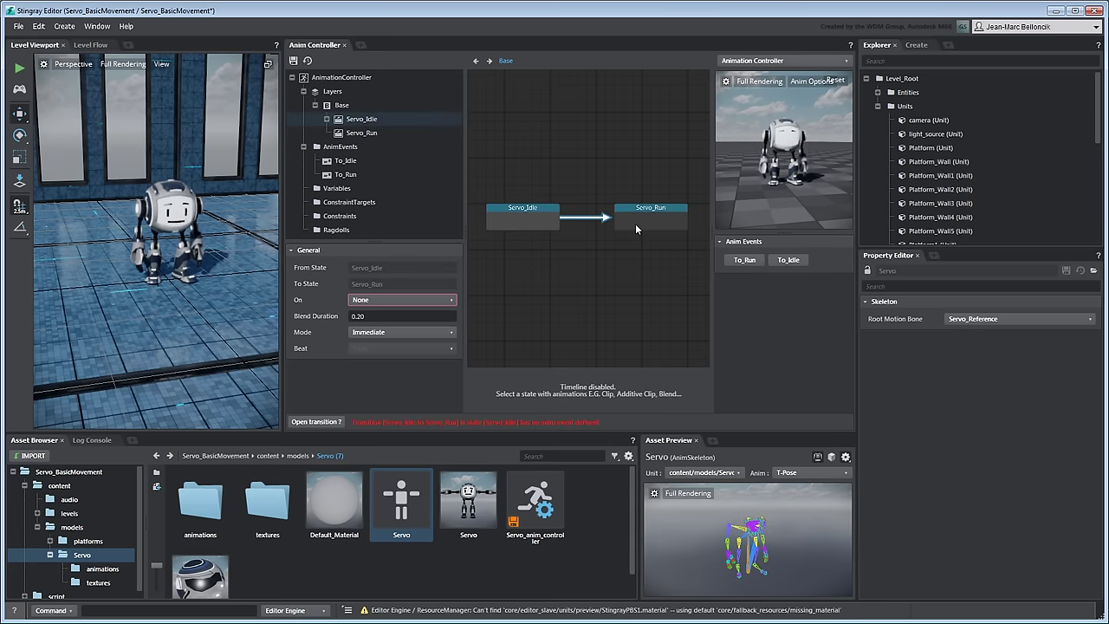
left_click(449, 305)
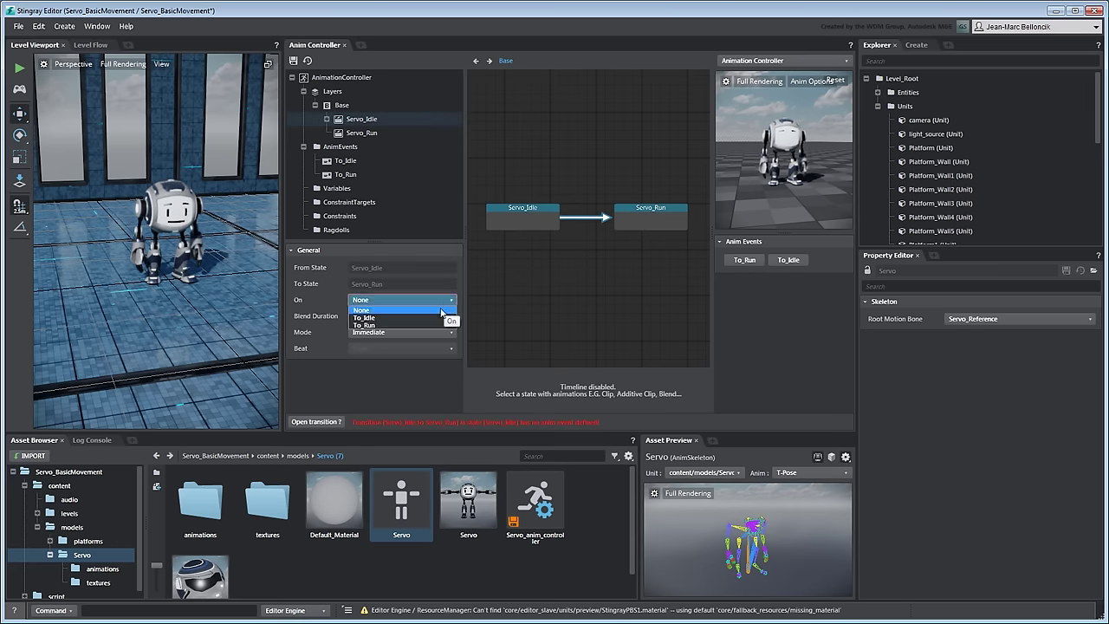
left_click(433, 323)
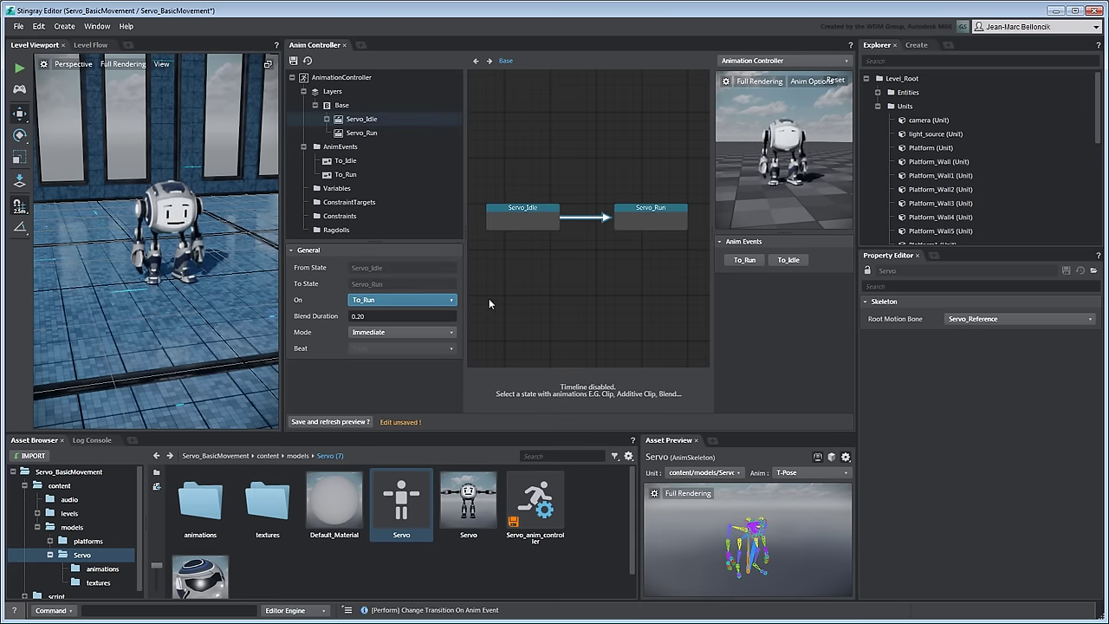
Step: Add the return transition from Servo_Run to Servo_Idle on To_Idle and save
left_click_drag(636, 225, 538, 221)
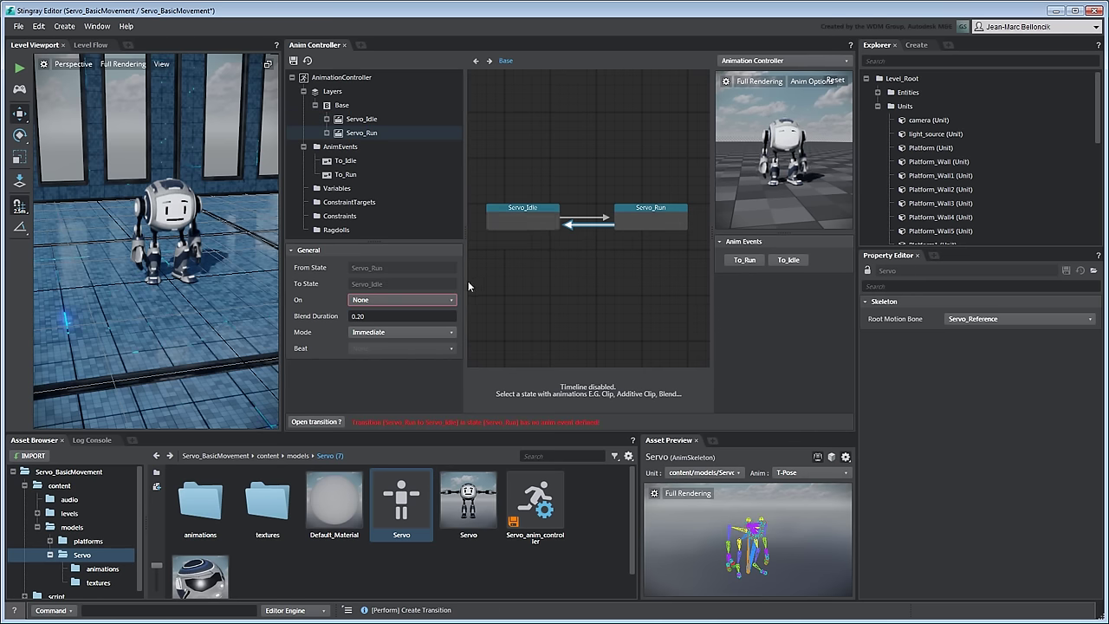
left_click(450, 302)
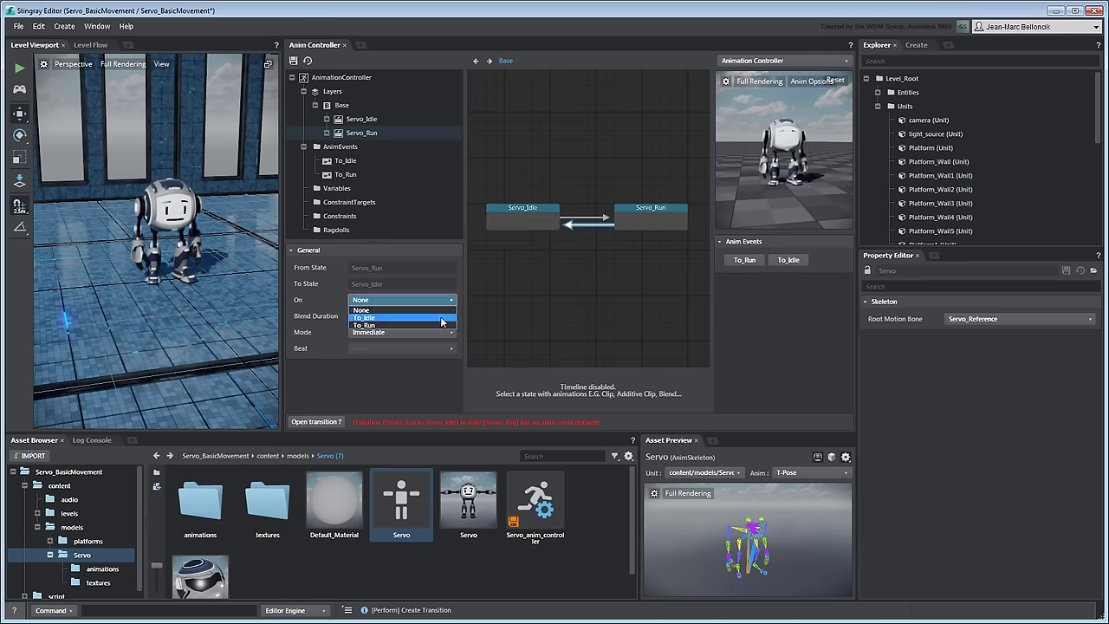
left_click(441, 317)
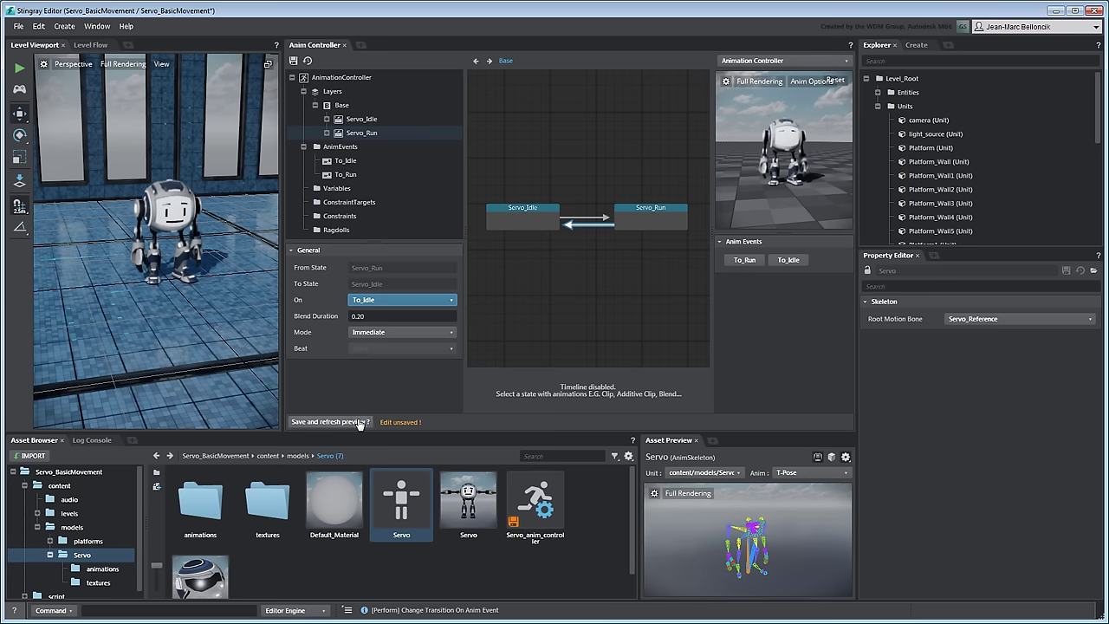
left_click(329, 422)
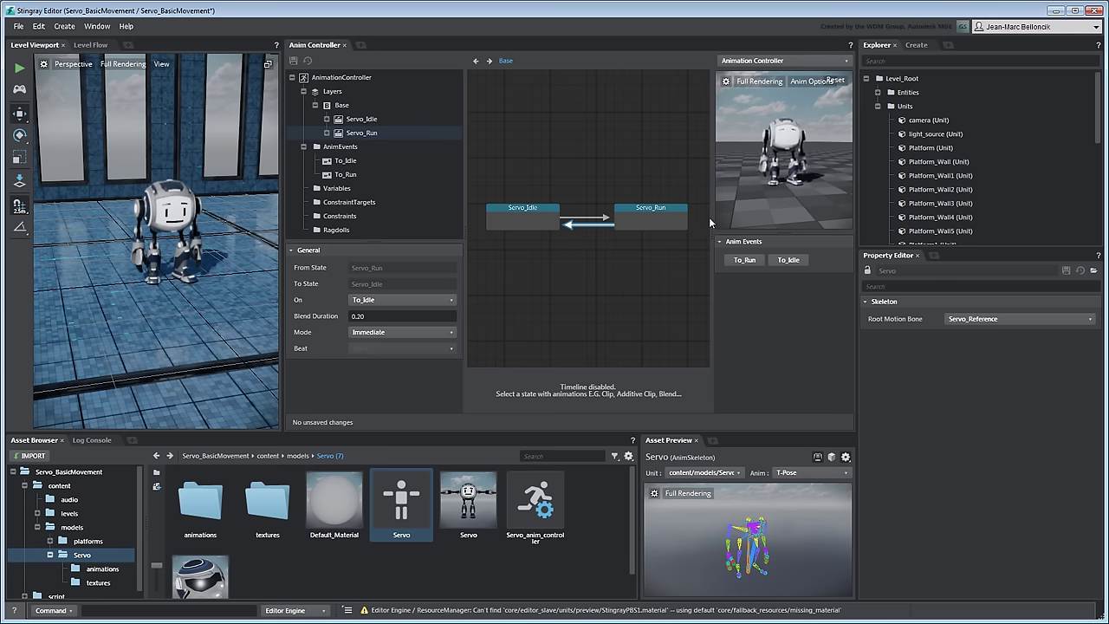
Step: Enlarge the animation preview and alternate To_Run and To_Idle to test running and idling
left_click_drag(709, 216, 619, 227)
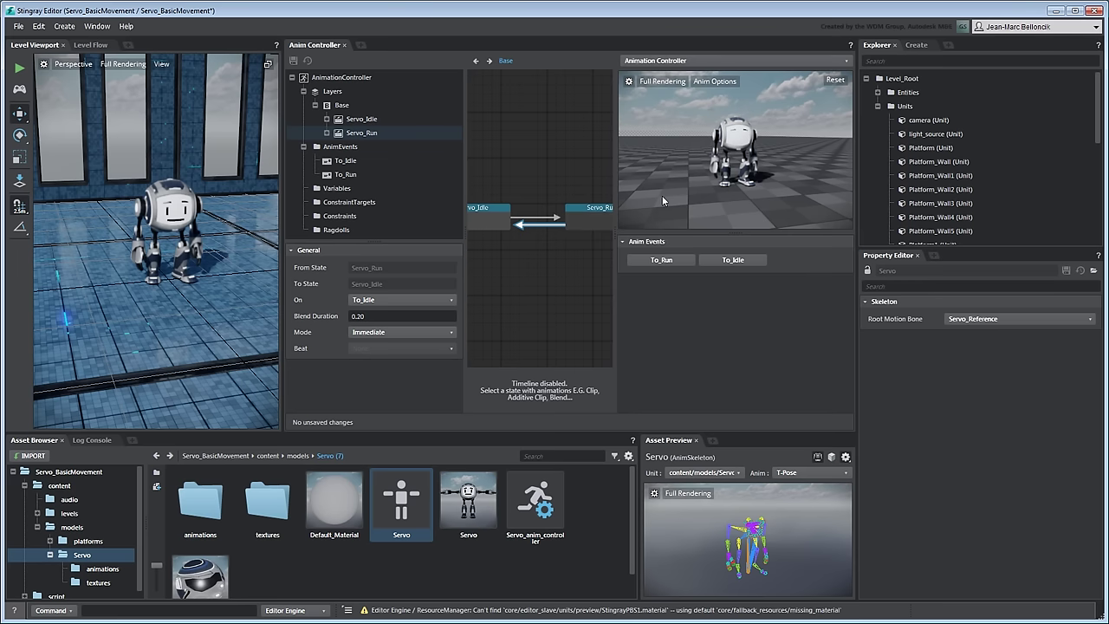
left_click(680, 260)
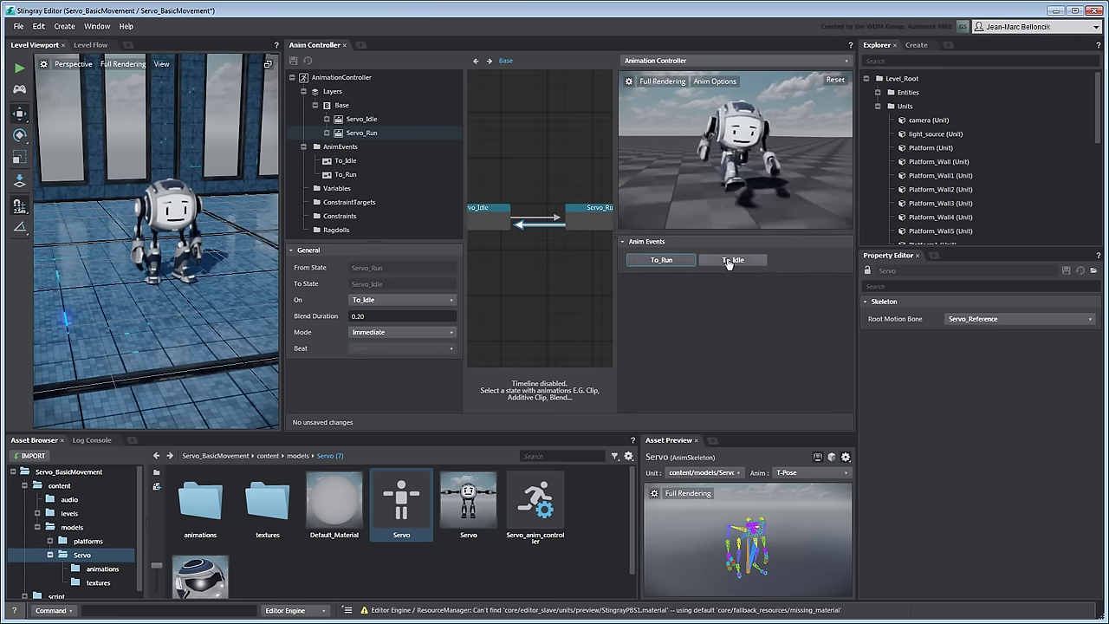
left_click(736, 263)
left_click(681, 262)
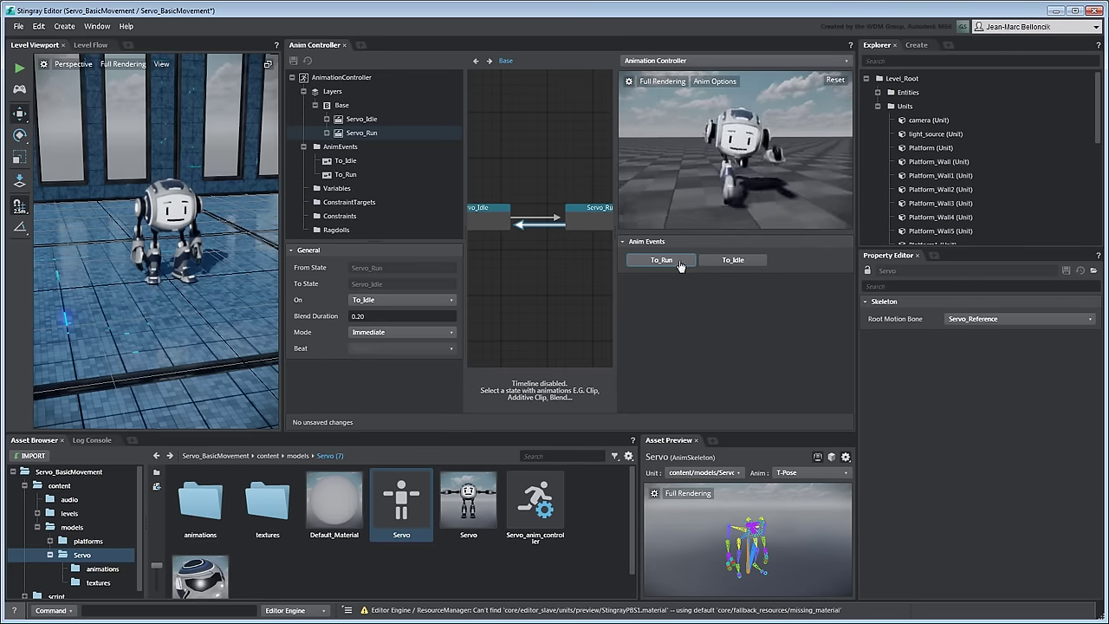
left_click(738, 264)
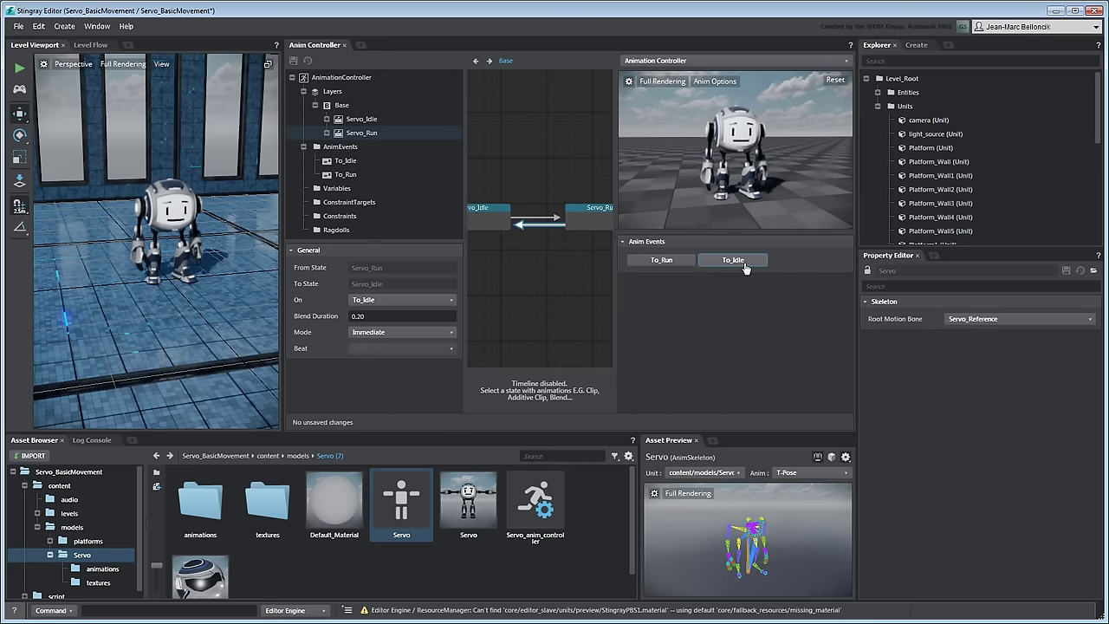
left_click(687, 265)
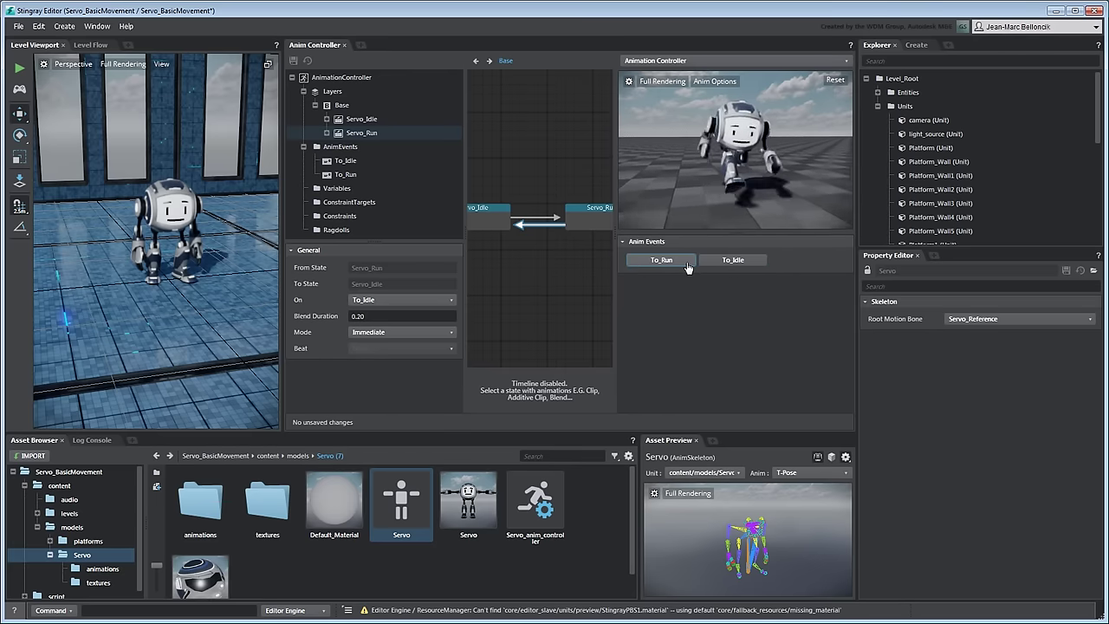